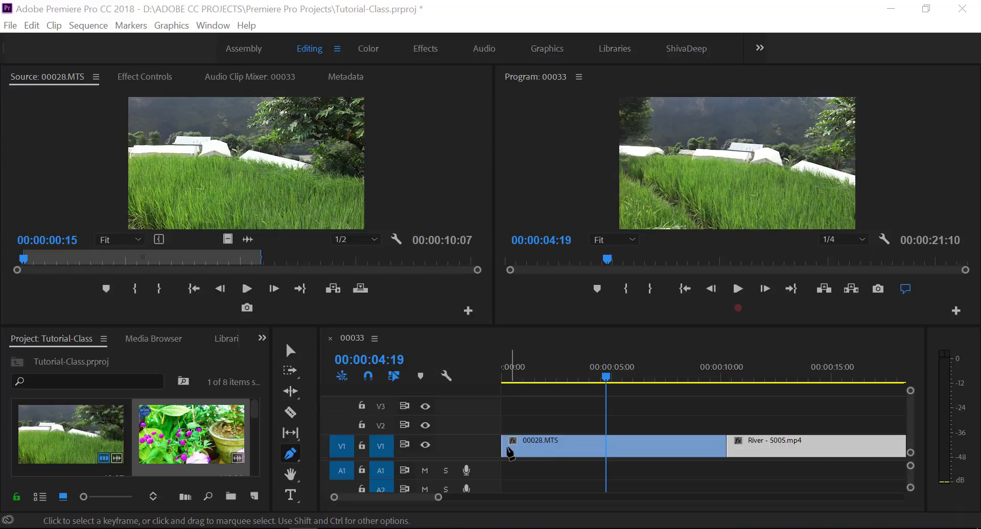
# Step: With the Selection tool, drag track V1 taller so its clips show thumbnails and the Video 1 label
pyautogui.click(290, 350)
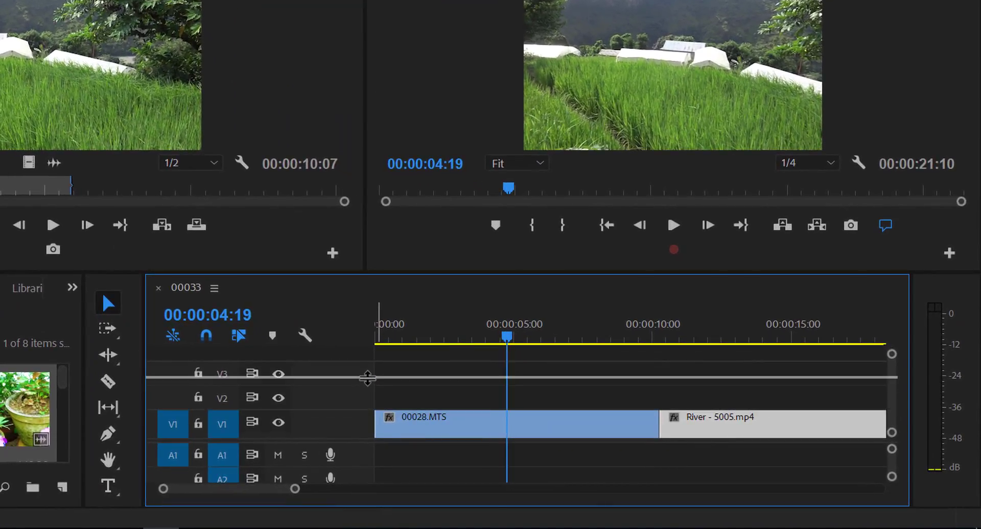
pyautogui.moveTo(367, 409); pyautogui.dragTo(368, 378)
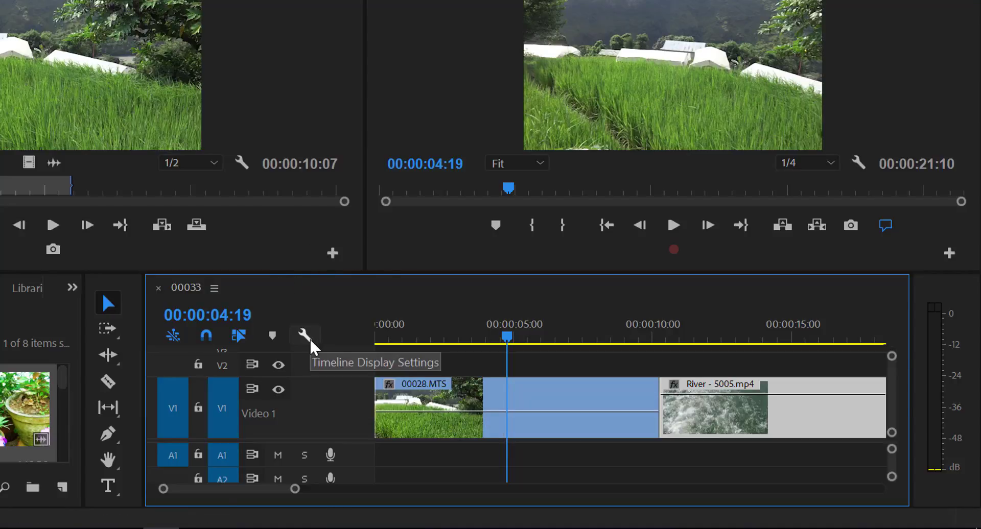
# Step: Turn off Show Video Thumbnails in the timeline display settings
pyautogui.click(310, 336)
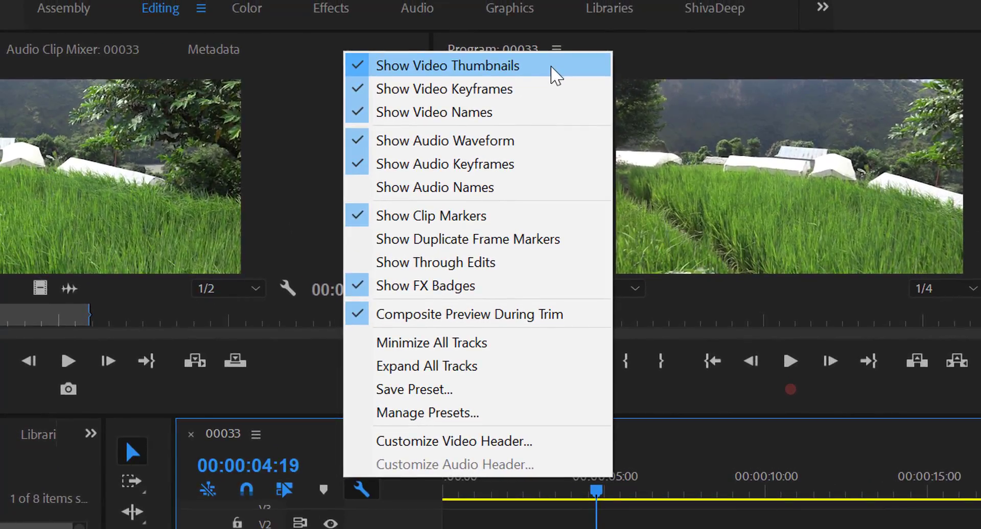
pyautogui.click(363, 68)
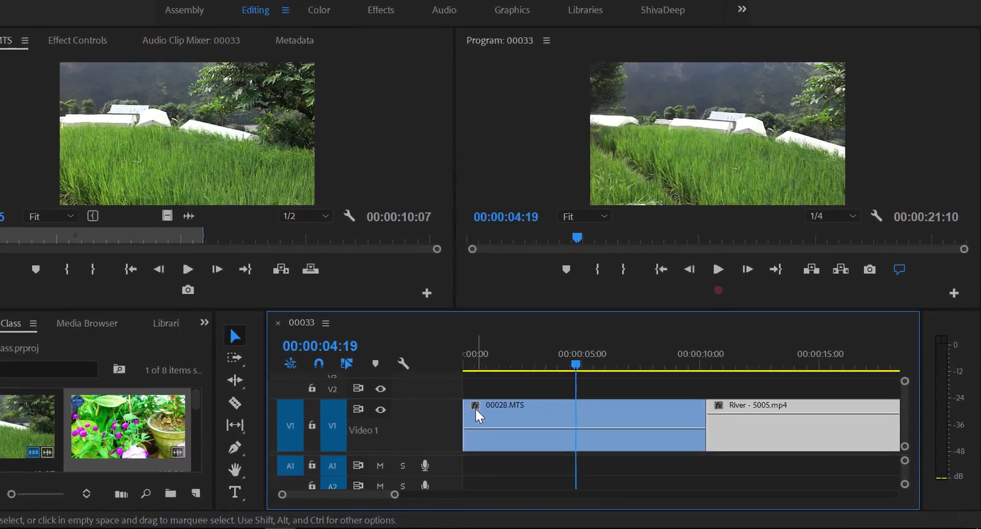
# Step: Select 00028.MTS and show its Opacity > Opacity keyframe line from the fx badge
pyautogui.click(476, 411)
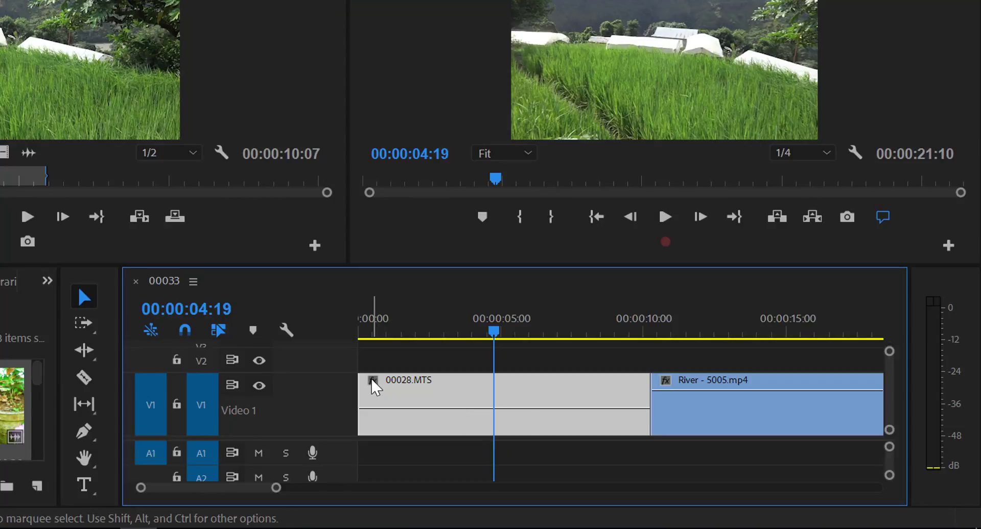
pyautogui.click(373, 381)
pyautogui.moveTo(435, 401)
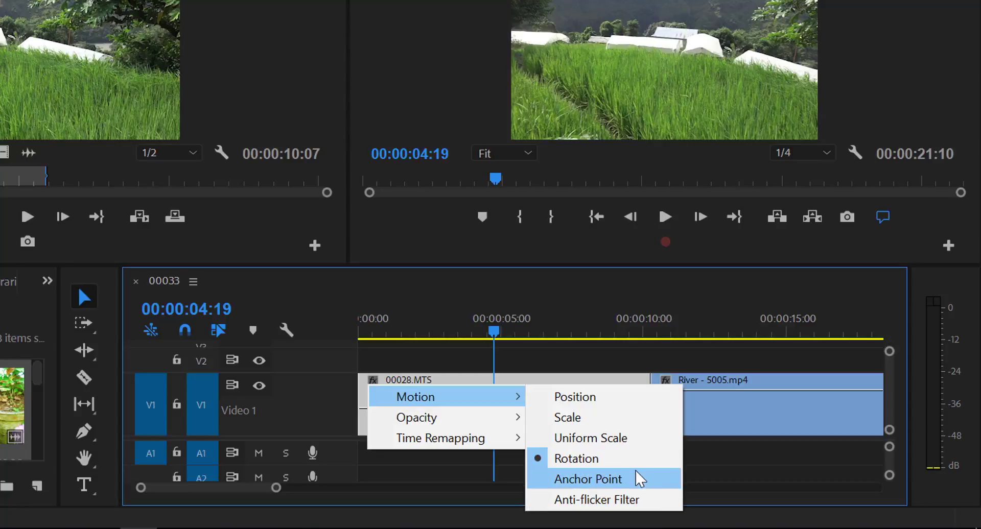
pyautogui.moveTo(444, 427)
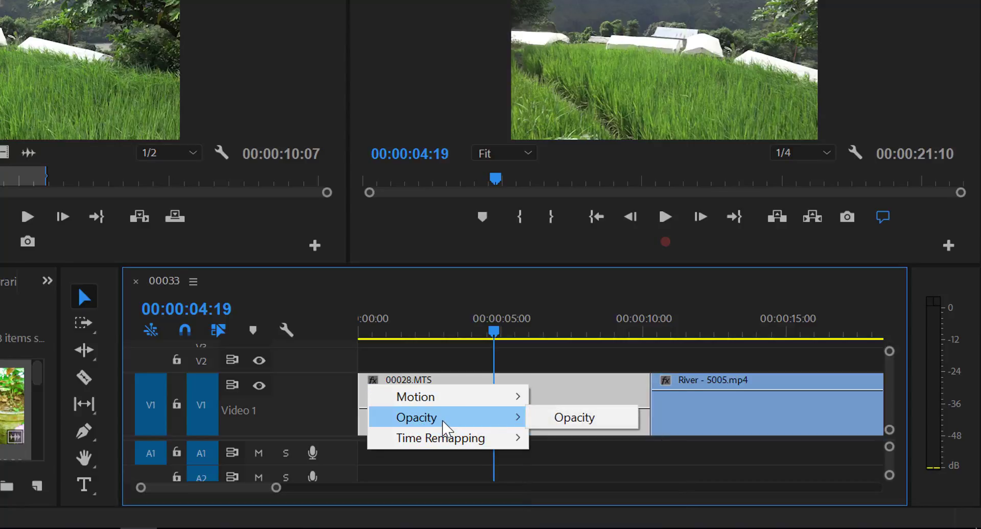
pyautogui.click(587, 424)
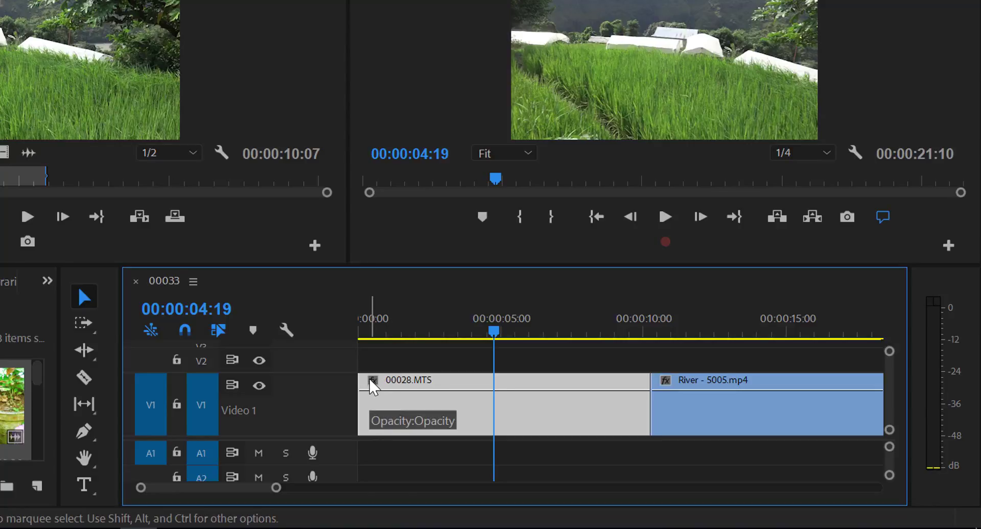
pyautogui.click(371, 381)
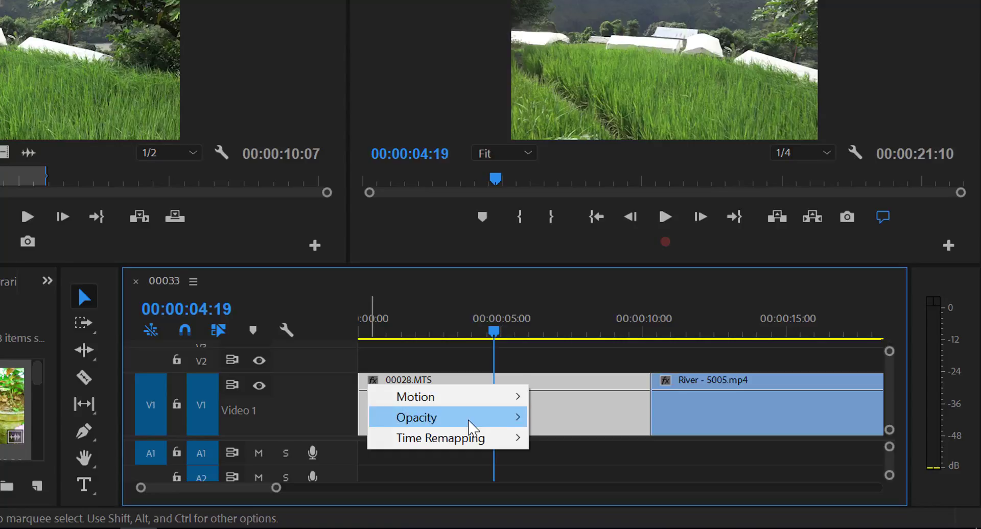
pyautogui.moveTo(471, 425)
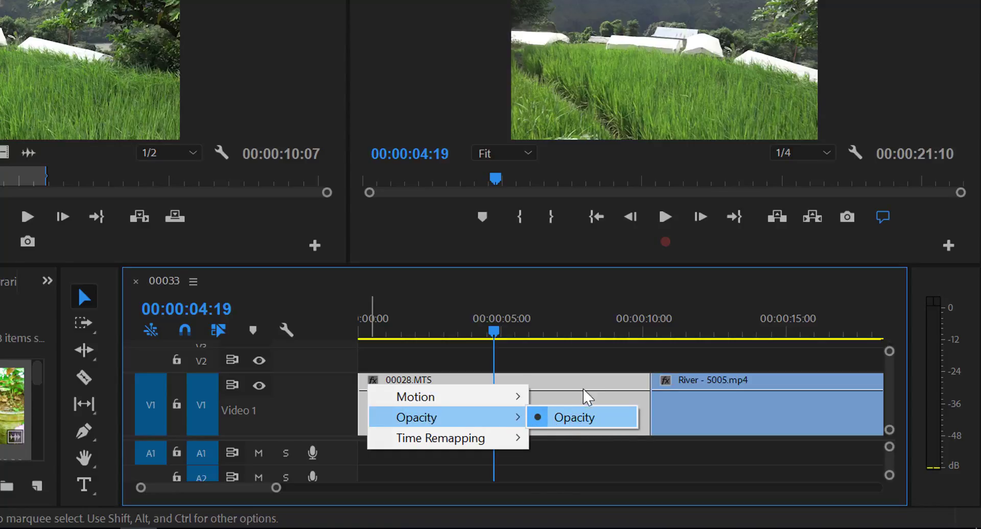
pyautogui.click(532, 372)
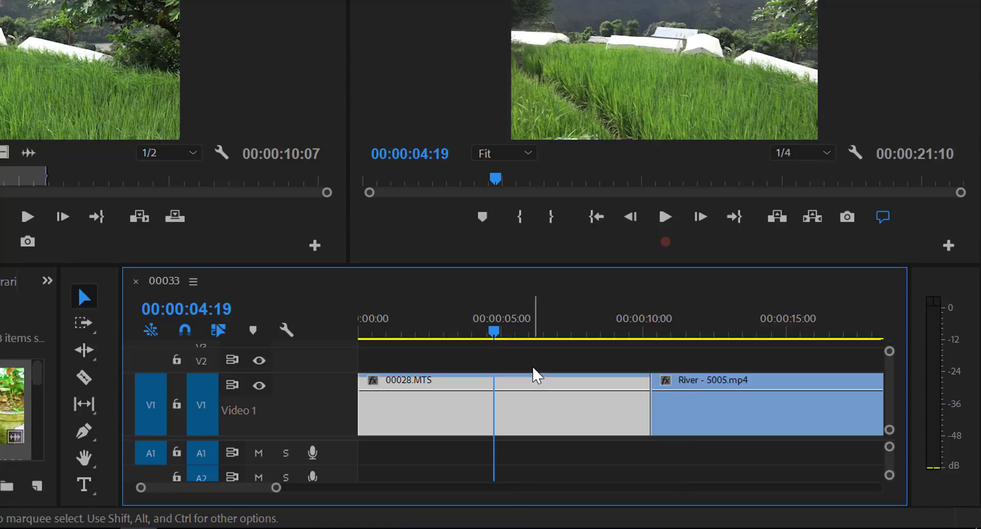
pyautogui.click(417, 401)
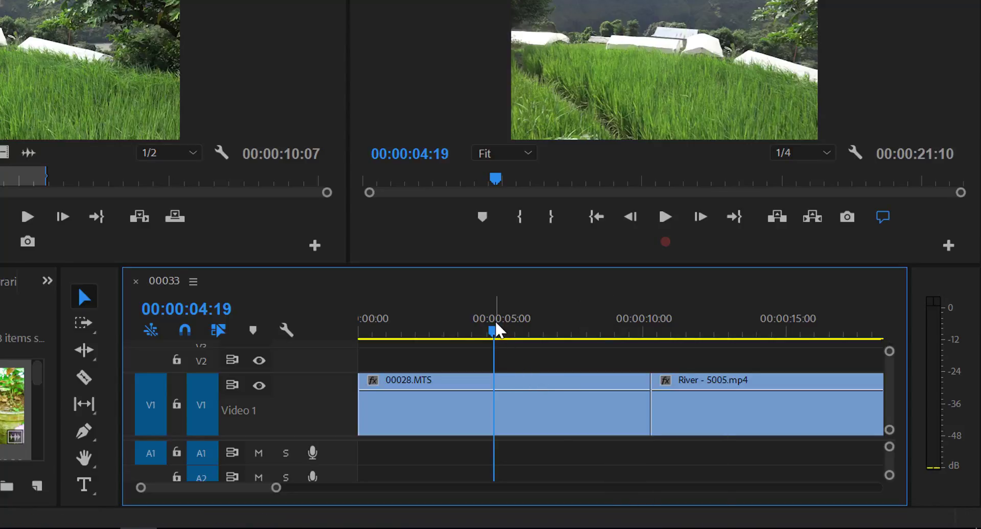
# Step: With the Pen tool, add three opacity keyframes on 00028.MTS and lower the middle one to 28.94%
pyautogui.moveTo(494, 337)
pyautogui.mouseDown()
pyautogui.moveTo(387, 373)
pyautogui.moveTo(419, 393)
pyautogui.mouseUp()
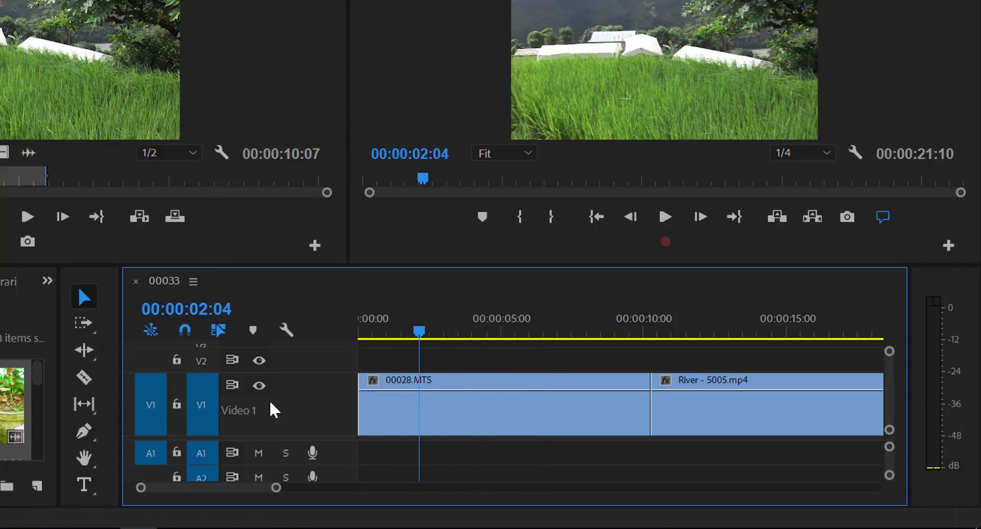
pyautogui.click(86, 433)
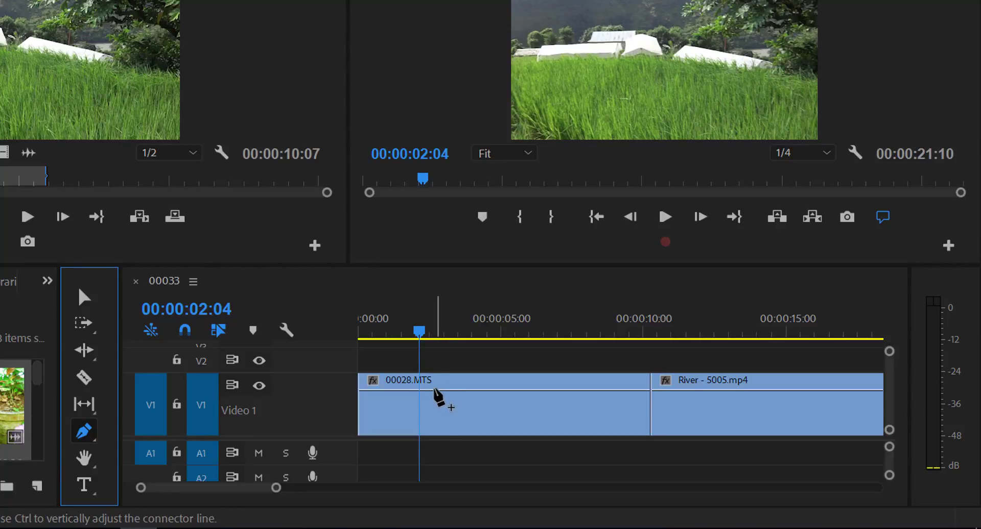
pyautogui.click(435, 391)
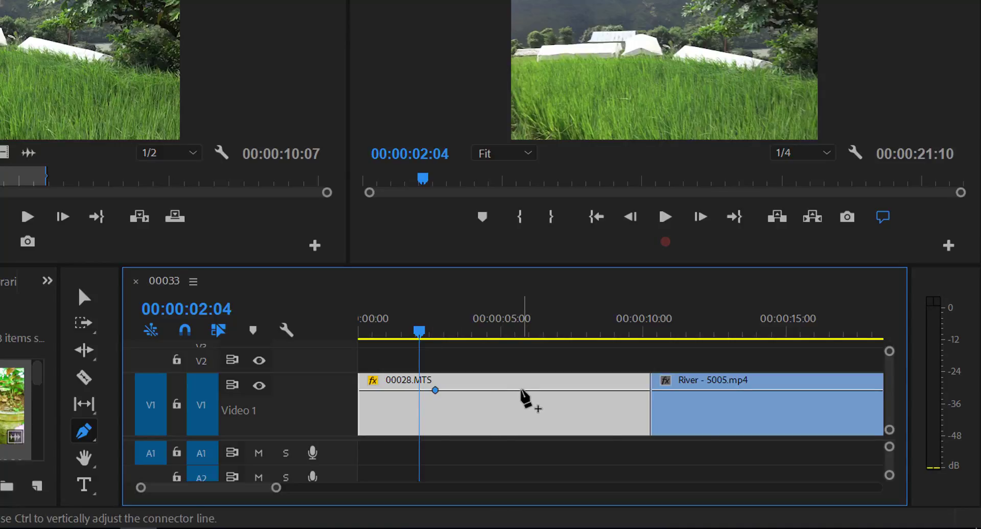
pyautogui.click(521, 391)
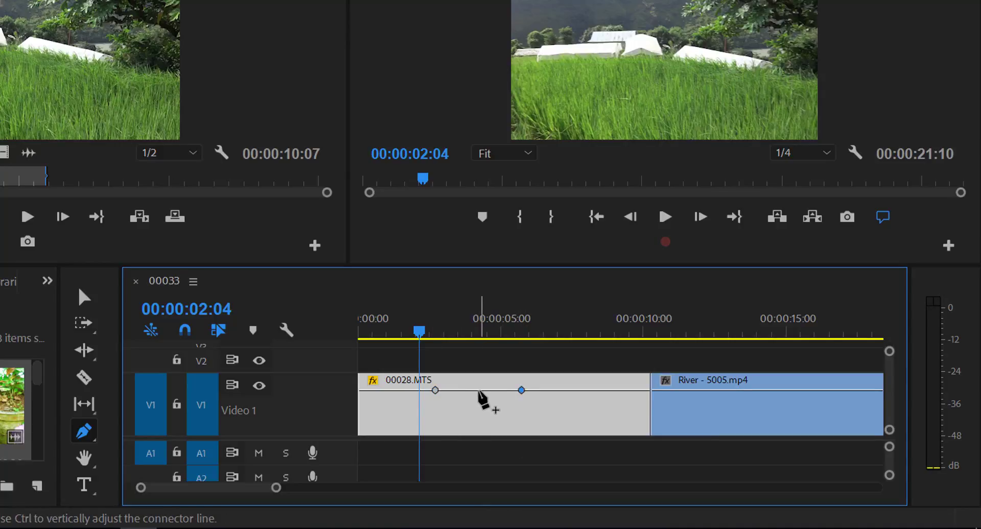
pyautogui.click(479, 391)
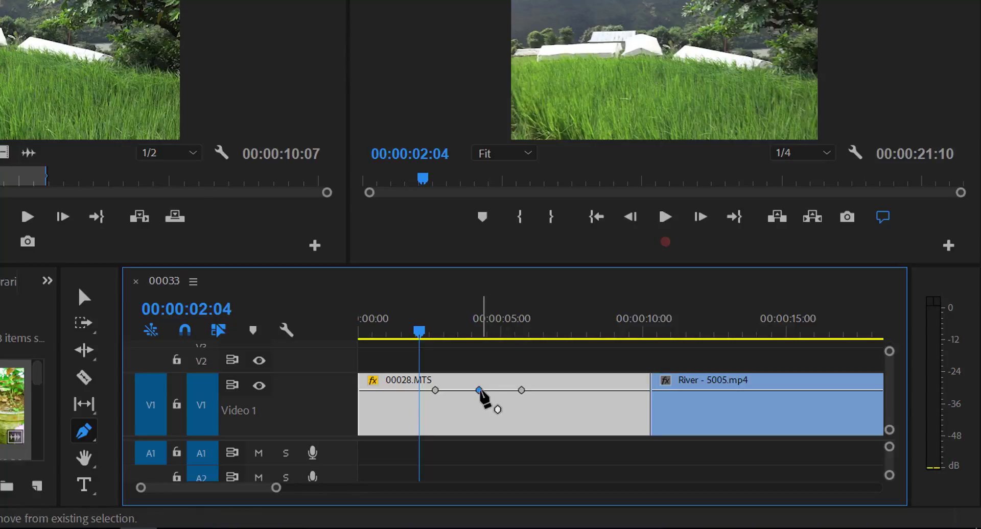
pyautogui.moveTo(478, 390); pyautogui.dragTo(478, 423)
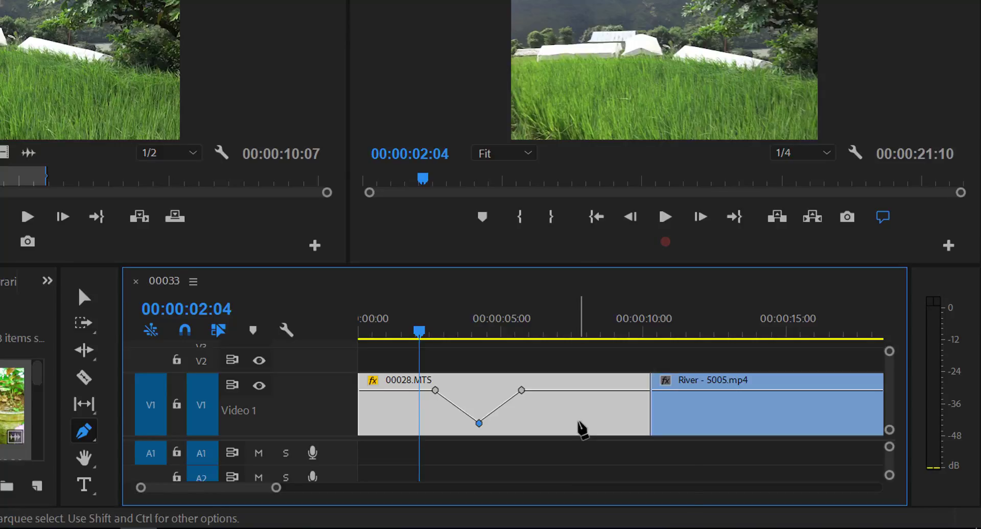
# Step: Play back the fade, then select the low keyframe and park the playhead near 4 seconds
pyautogui.press('space')
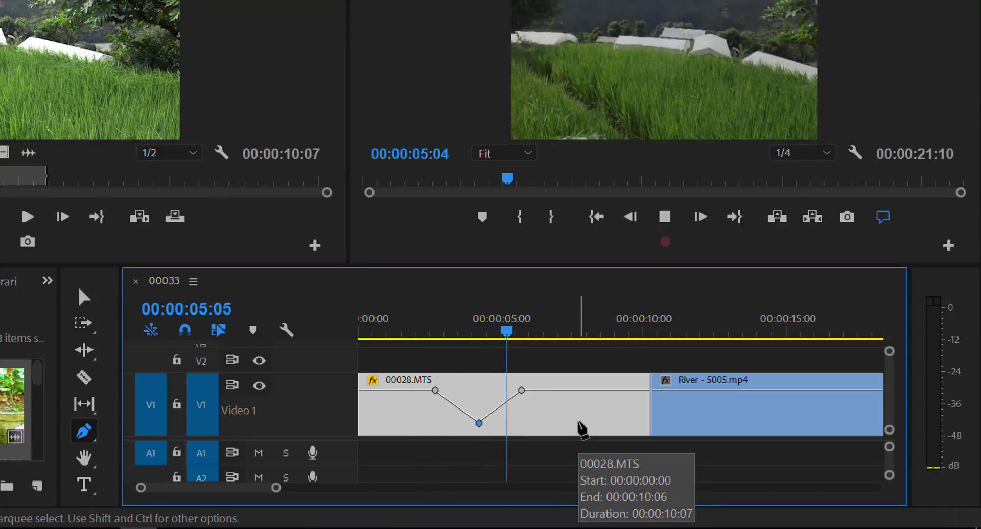
pyautogui.press('space')
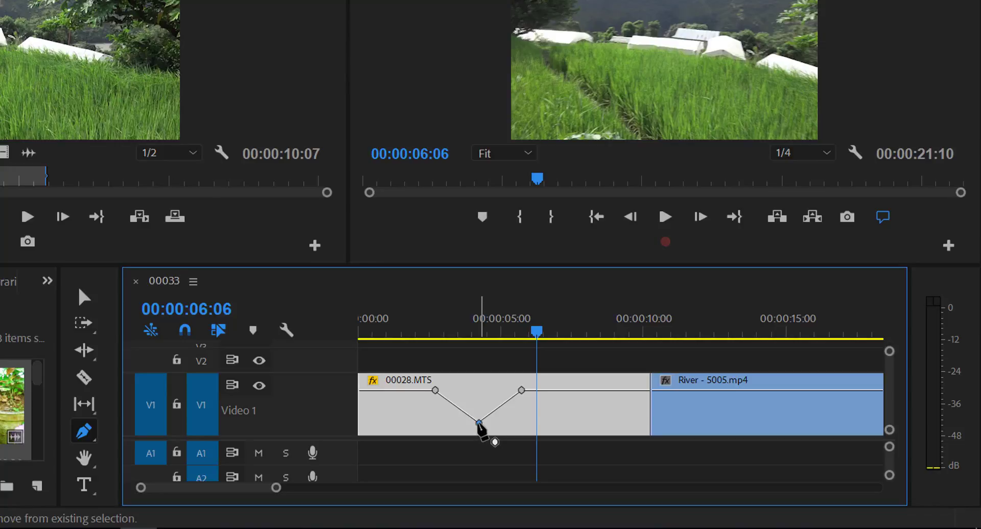
pyautogui.click(479, 424)
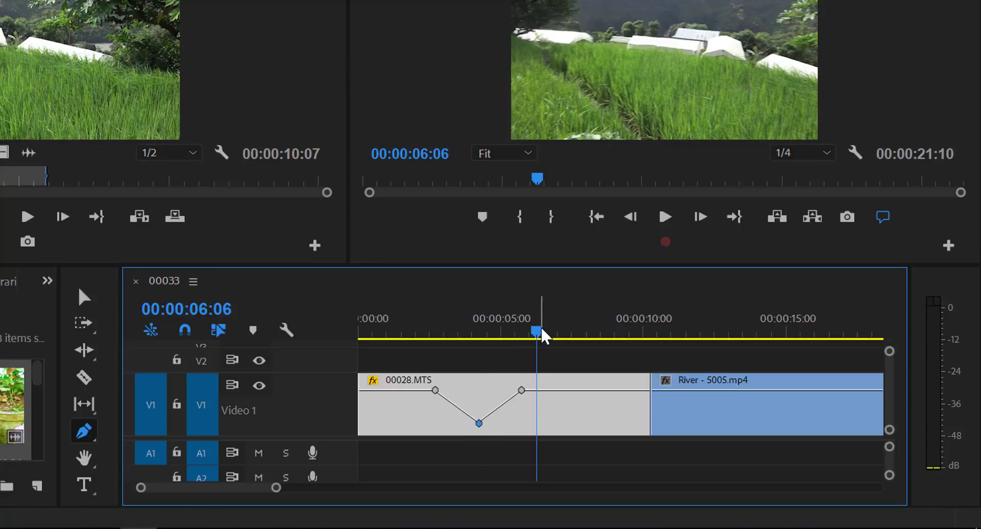
pyautogui.moveTo(539, 332)
pyautogui.mouseDown()
pyautogui.moveTo(485, 337)
pyautogui.moveTo(482, 347)
pyautogui.mouseUp()
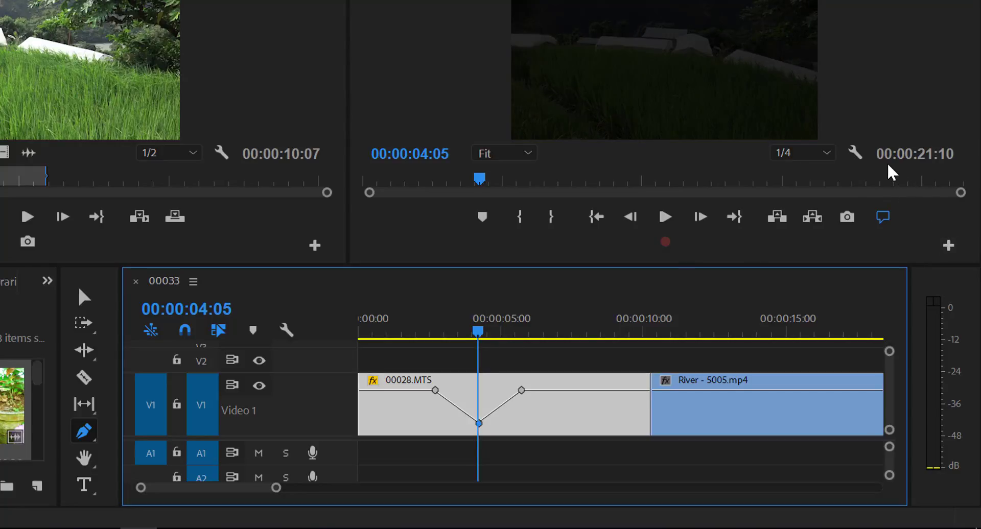
# Step: Enable the Program Monitor Transparency Grid and scrub between 2 and 4 seconds to check the fade
pyautogui.click(855, 153)
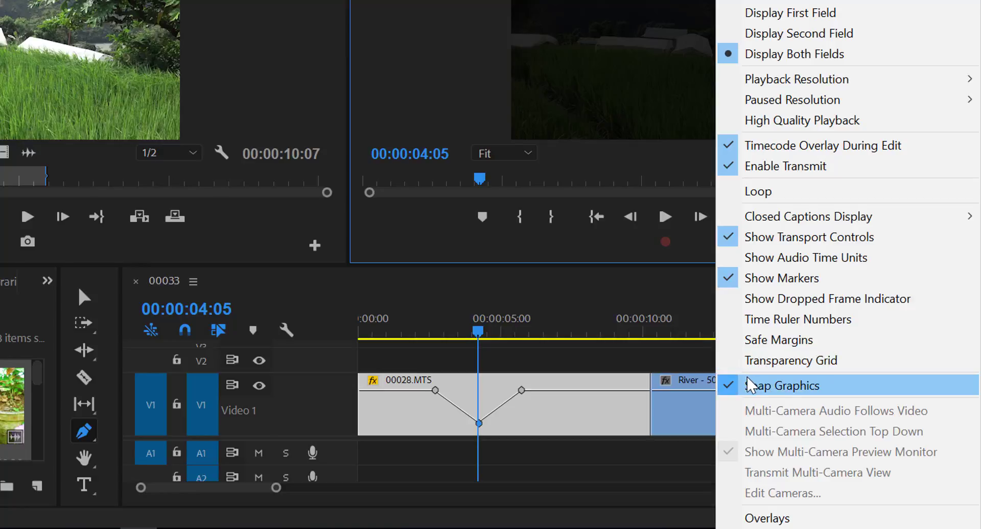
pyautogui.click(740, 364)
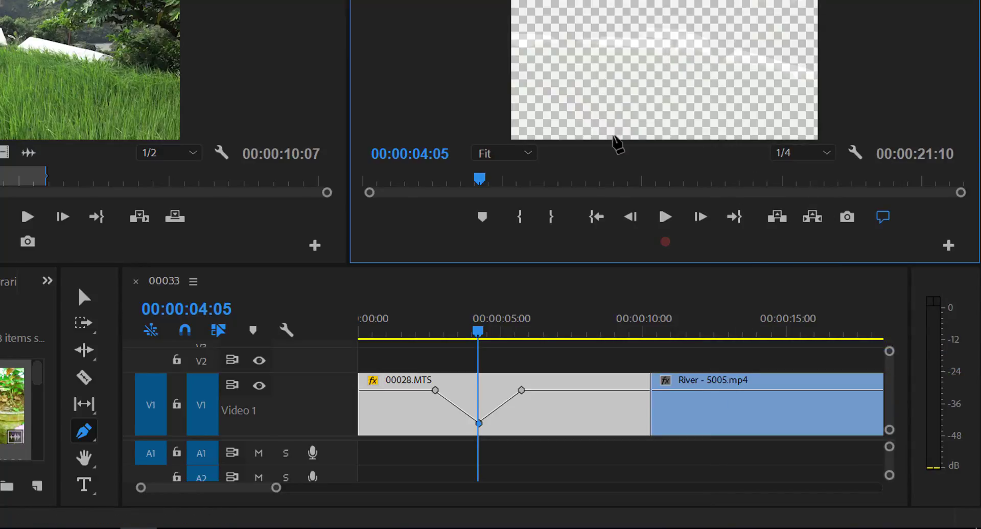
pyautogui.moveTo(477, 339); pyautogui.dragTo(440, 337)
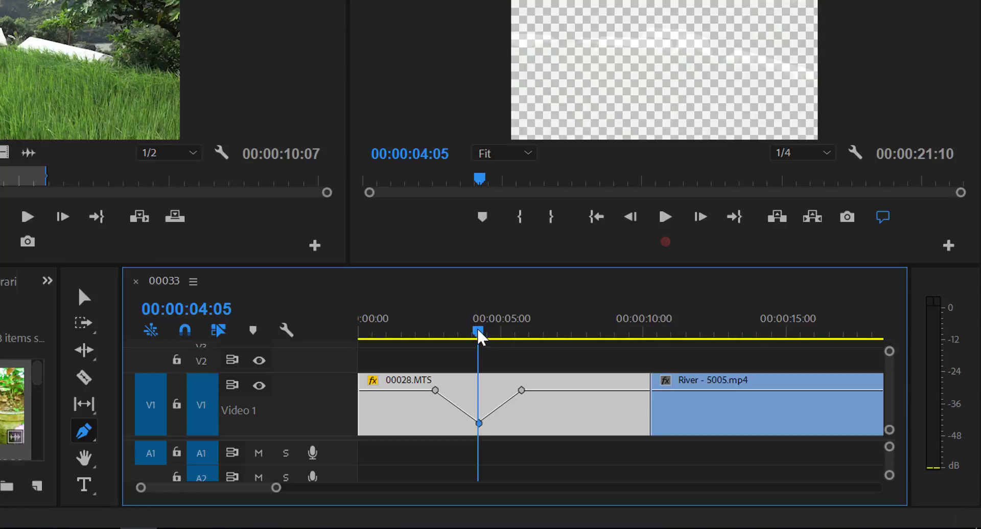
pyautogui.moveTo(409, 337); pyautogui.dragTo(524, 341)
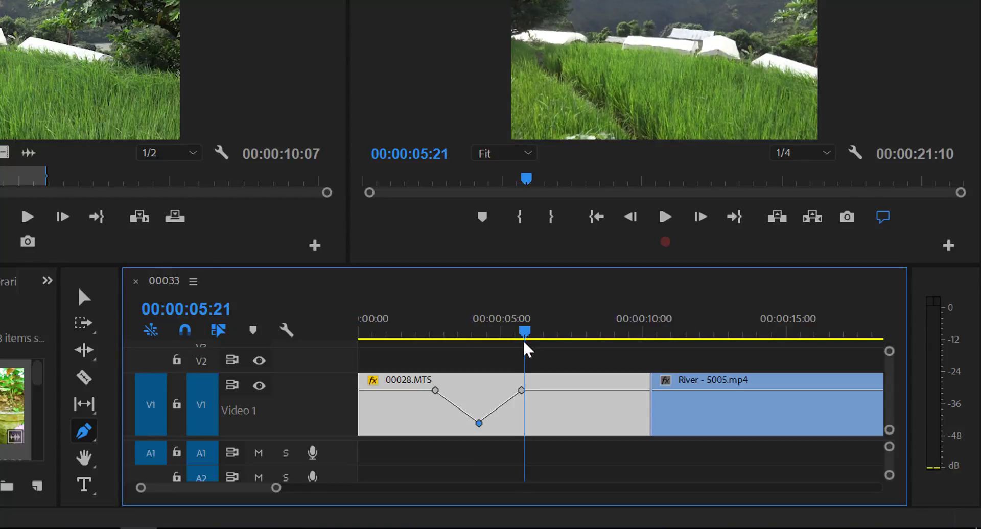
pyautogui.moveTo(524, 342)
pyautogui.mouseDown()
pyautogui.moveTo(449, 343)
pyautogui.moveTo(520, 342)
pyautogui.moveTo(447, 351)
pyautogui.mouseUp()
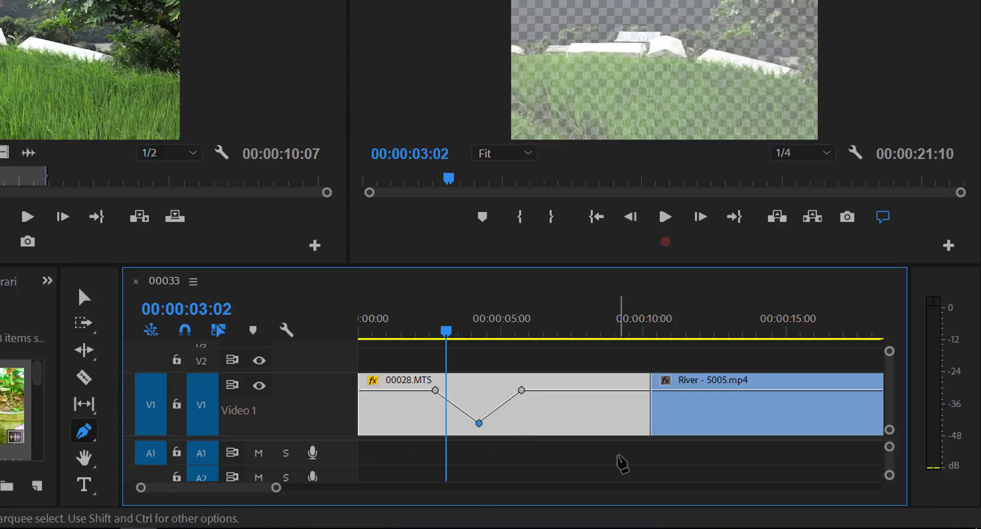
# Step: Move 00028.MTS from V1 up to V2, then open 00033.MTS in the Source Monitor
pyautogui.click(84, 297)
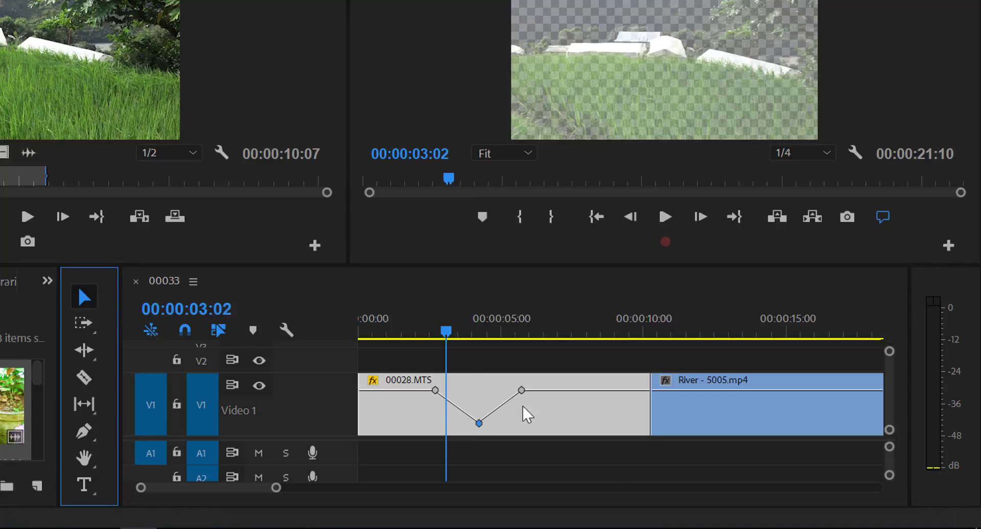
pyautogui.moveTo(580, 420); pyautogui.dragTo(581, 361)
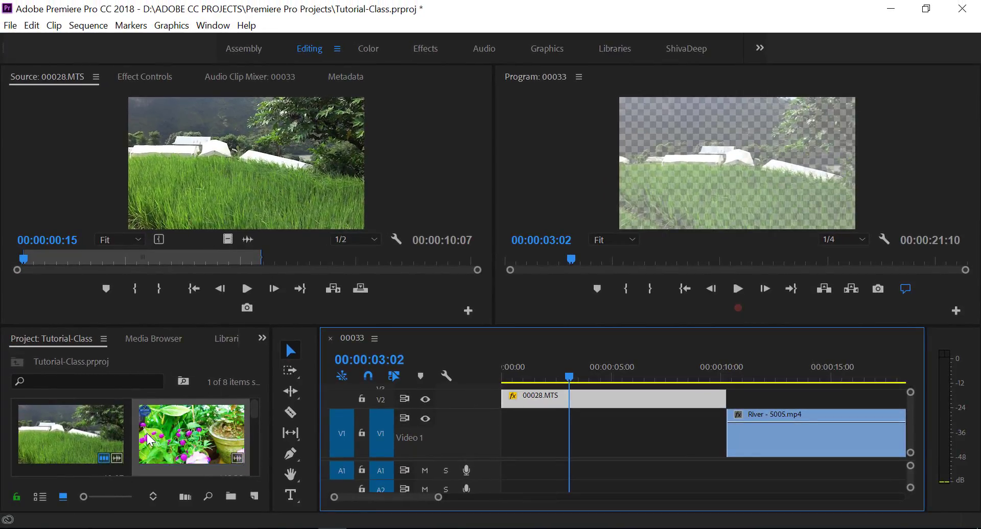
pyautogui.scroll(-1, 157, 423)
pyautogui.scroll(-1, 157, 422)
pyautogui.scroll(-1, 157, 423)
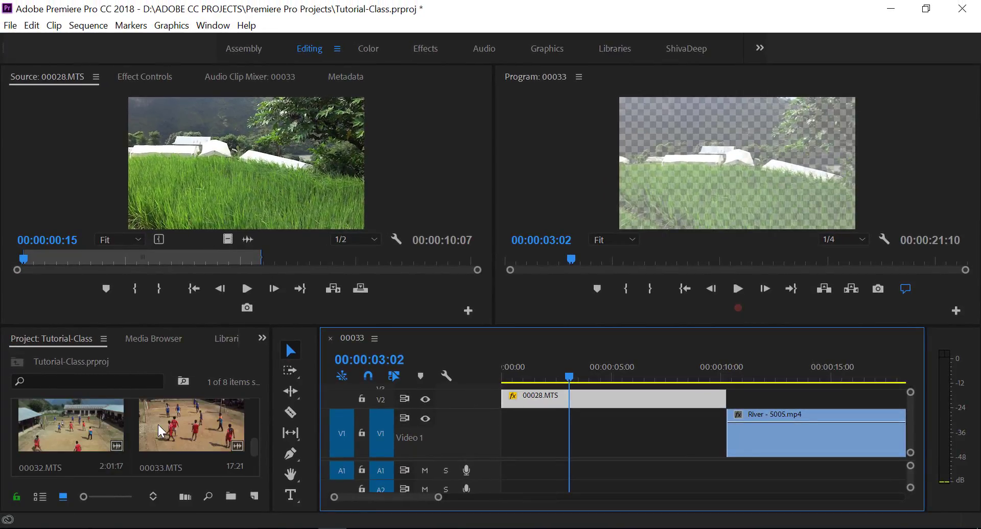
pyautogui.scroll(1, 143, 428)
pyautogui.scroll(-1, 143, 428)
pyautogui.doubleClick(198, 425)
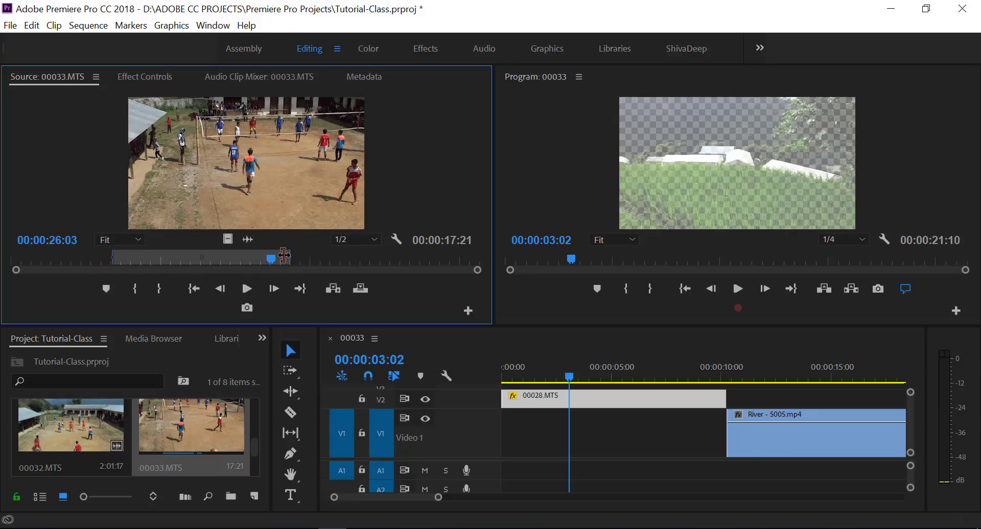
# Step: Mark a 2:06 range of 00033.MTS and place only its video on V1
pyautogui.moveTo(284, 255); pyautogui.dragTo(148, 260)
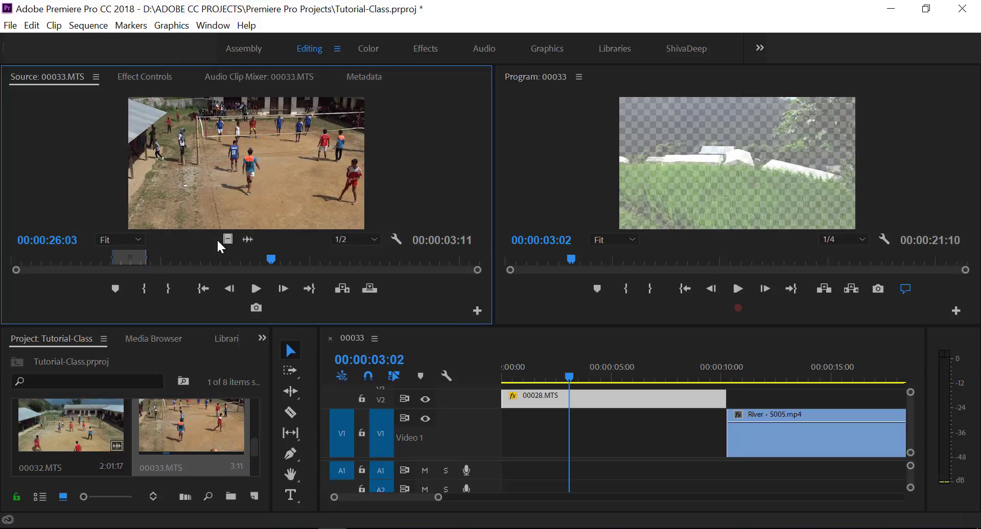
pyautogui.moveTo(113, 257); pyautogui.dragTo(123, 257)
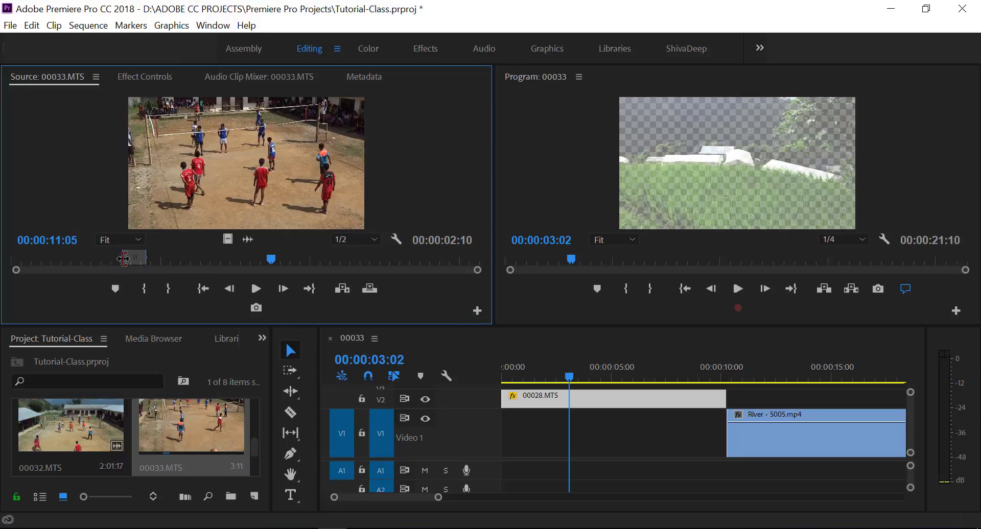
pyautogui.moveTo(227, 239); pyautogui.dragTo(492, 423)
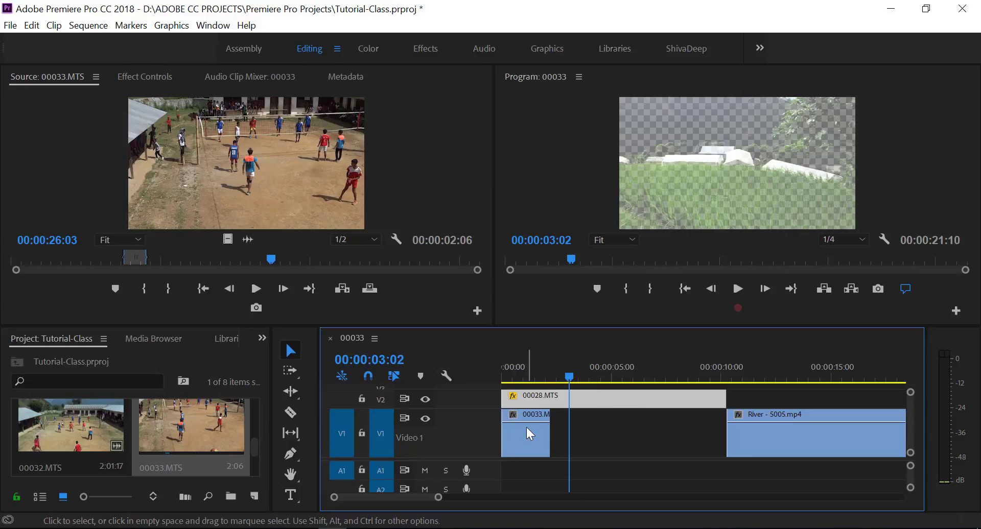
# Step: Slide the 00033.MTS clip later and trim both edges out to a 00:00:06:10 duration
pyautogui.moveTo(526, 427); pyautogui.dragTo(571, 434)
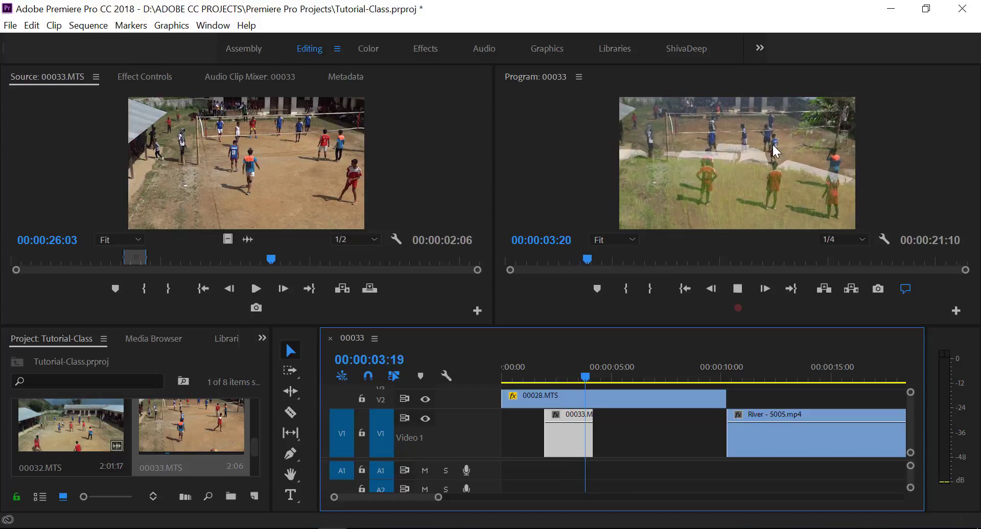
pyautogui.press('space')
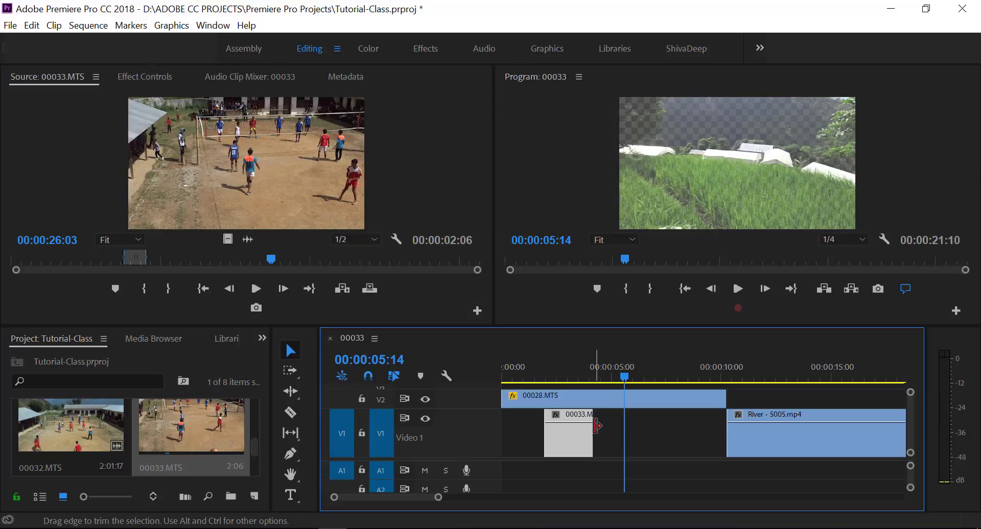
pyautogui.moveTo(597, 426); pyautogui.dragTo(653, 426)
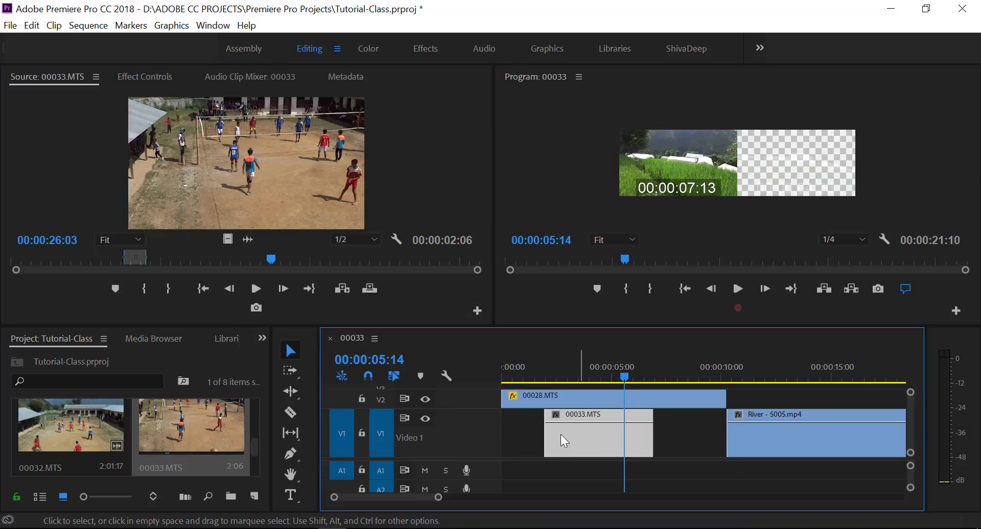
pyautogui.moveTo(545, 433); pyautogui.dragTo(517, 430)
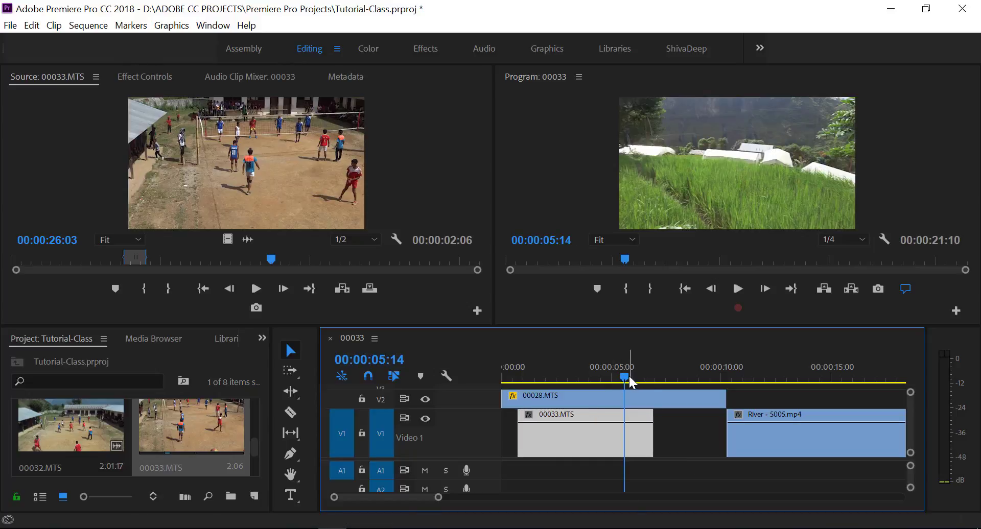
pyautogui.moveTo(630, 379); pyautogui.dragTo(535, 379)
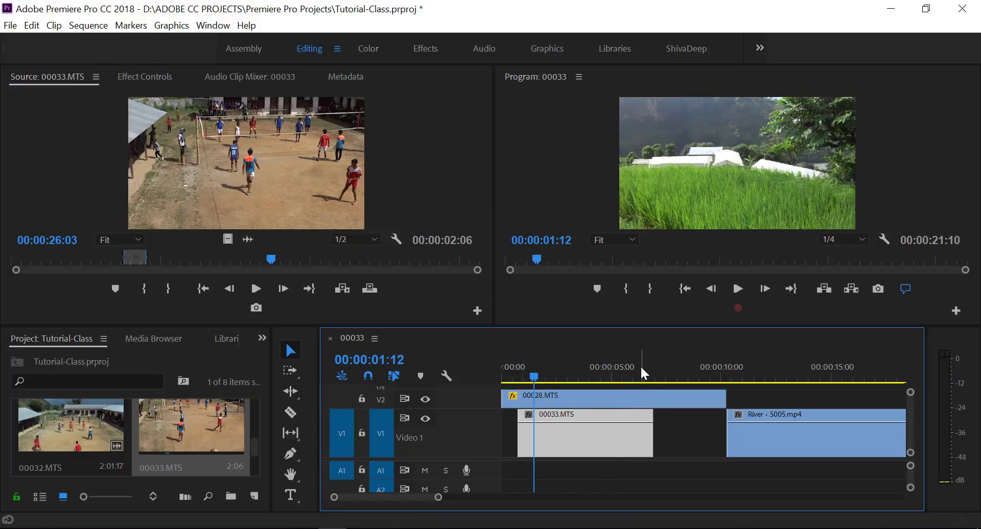
# Step: Preview the overlap around 00:00:04, then drag 00028.MTS from V2 down onto V1
pyautogui.press('space')
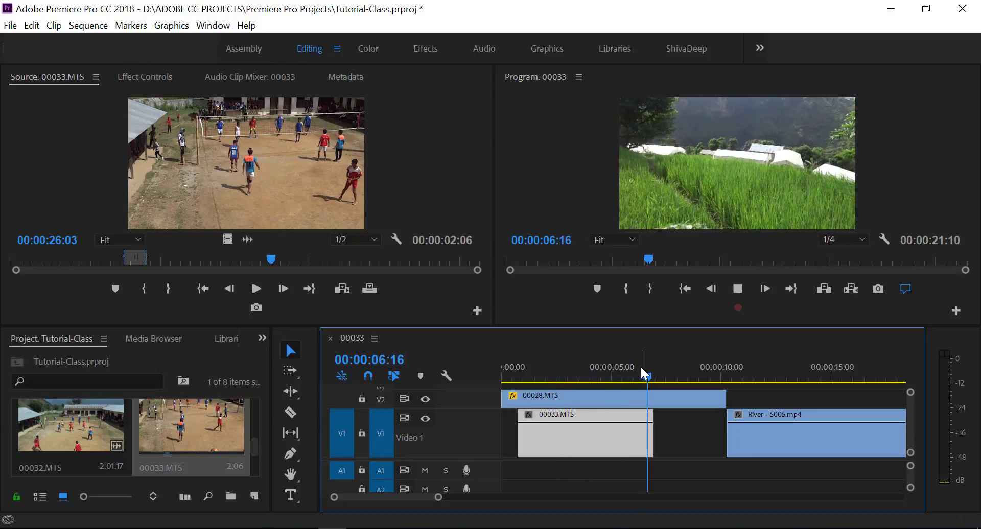
pyautogui.press('space')
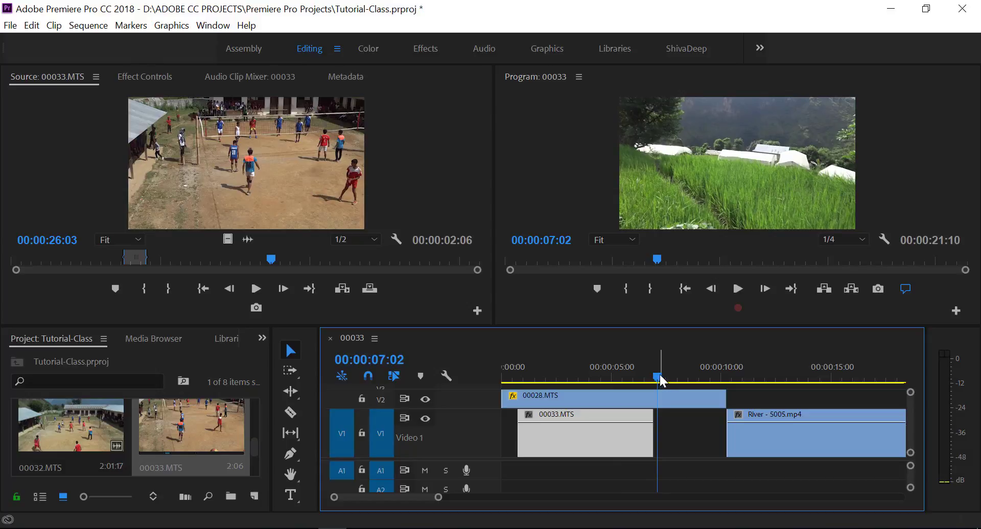
pyautogui.moveTo(658, 379); pyautogui.dragTo(593, 378)
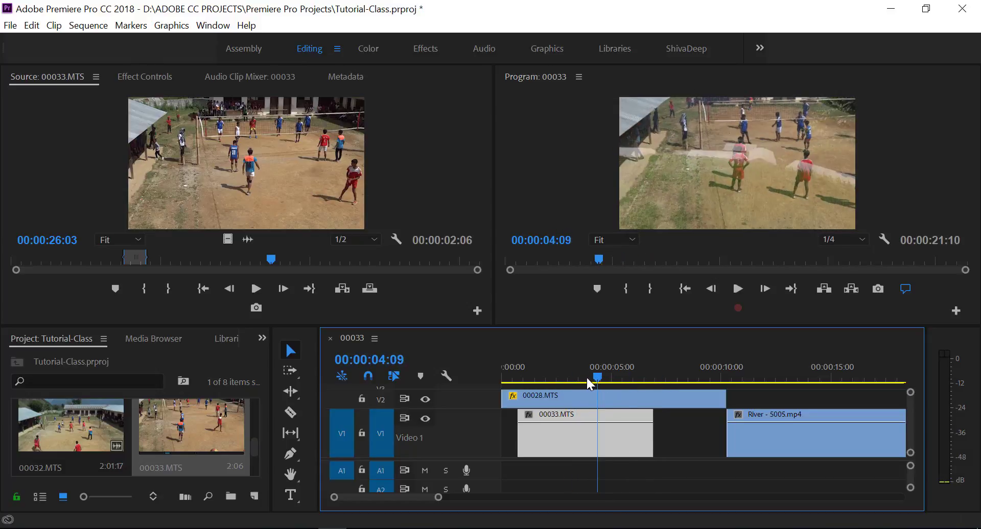
pyautogui.moveTo(593, 378); pyautogui.dragTo(587, 381)
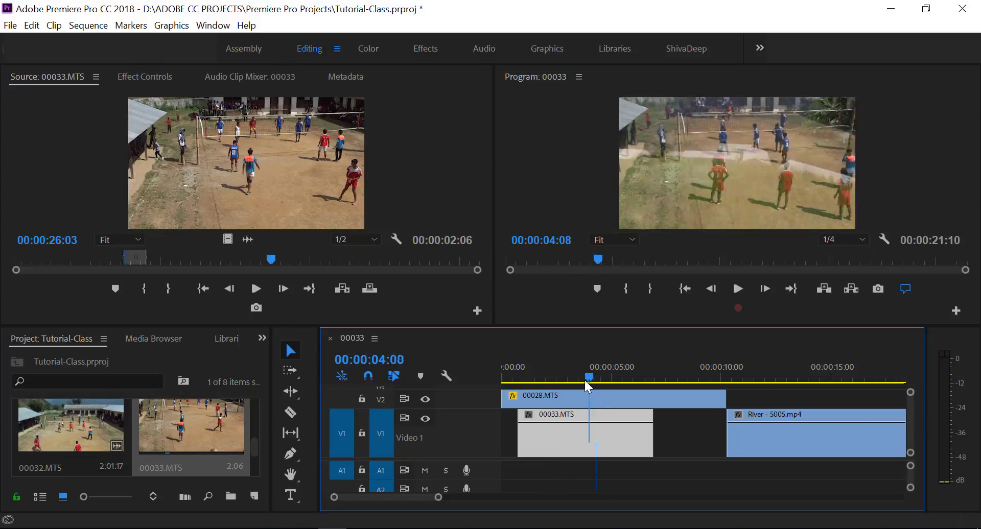
pyautogui.moveTo(569, 419); pyautogui.dragTo(553, 447)
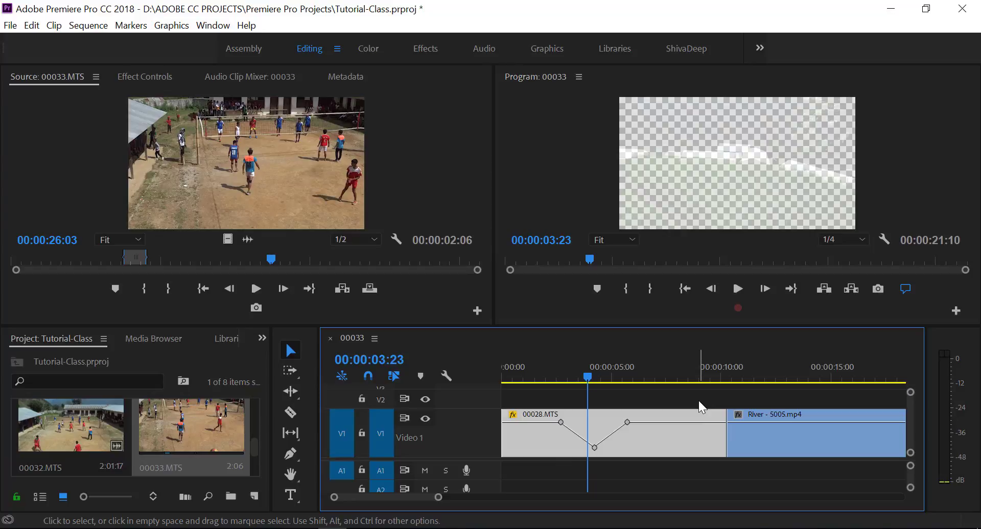
# Step: Undo the 00033.MTS placement and trims, then redo moving 00028.MTS onto V1
pyautogui.hotkey('ctrl', 'z')
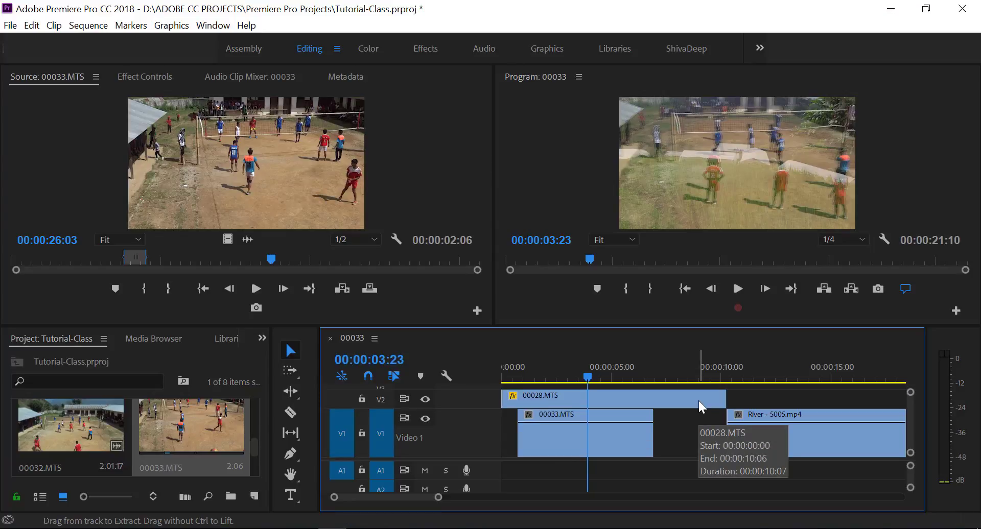
pyautogui.hotkey('ctrl', 'z')
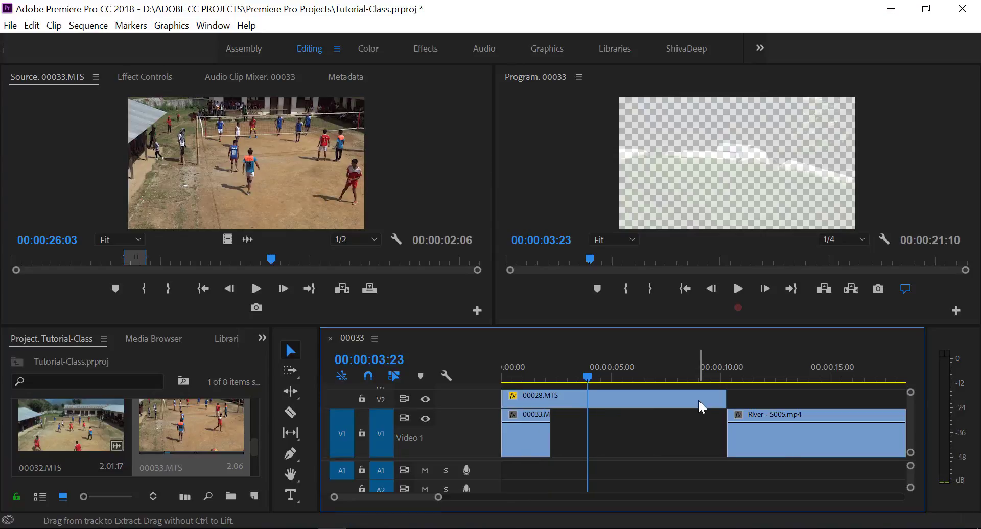
pyautogui.hotkey('ctrl', 'z')
pyautogui.hotkey('ctrl', 'z')
pyautogui.hotkey('ctrl', 'z')
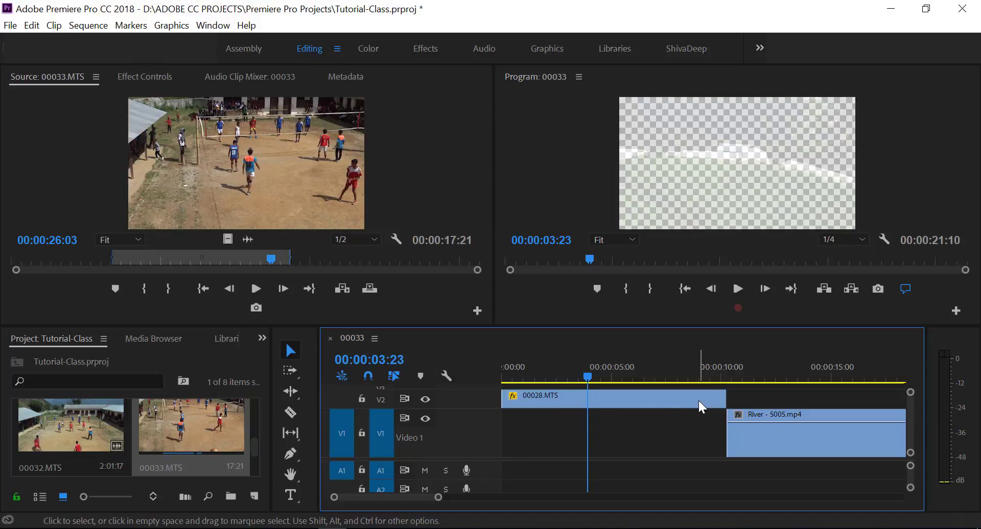
pyautogui.moveTo(612, 395); pyautogui.dragTo(637, 428)
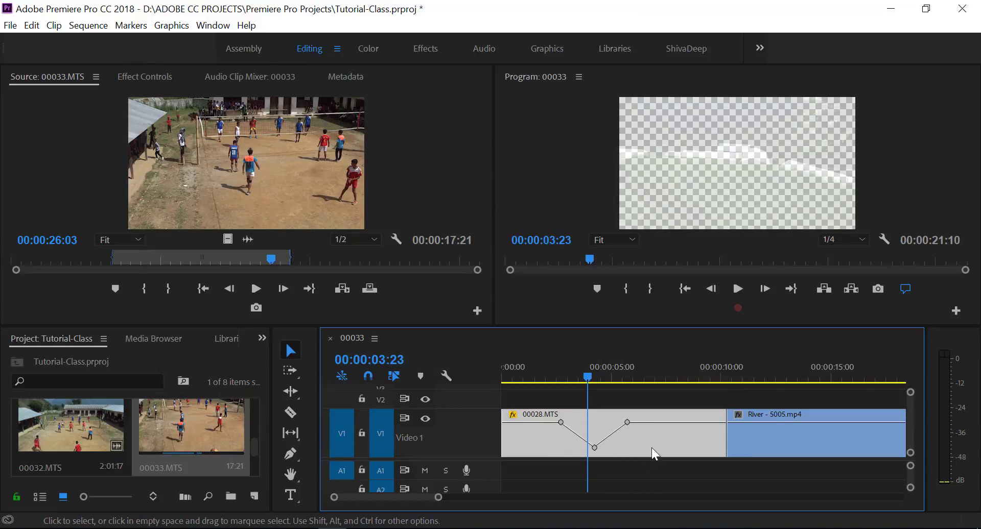
pyautogui.hotkey('ctrl', 'z')
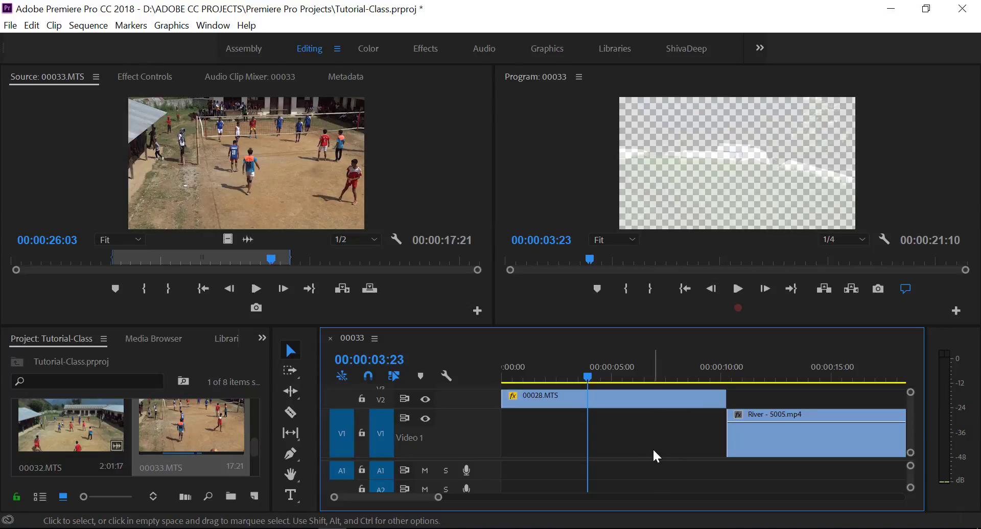
pyautogui.hotkey('ctrl', 'shift', 'z')
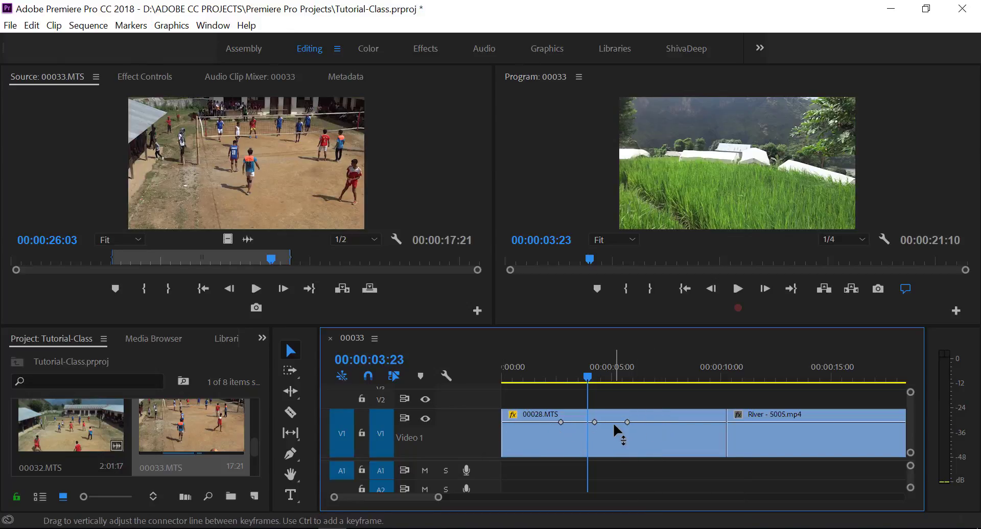
# Step: Open 00028.MTS in the Source Monitor and switch its V1 clip line to Motion > Scale
pyautogui.click(512, 415)
pyautogui.moveTo(554, 427)
pyautogui.moveTo(563, 444)
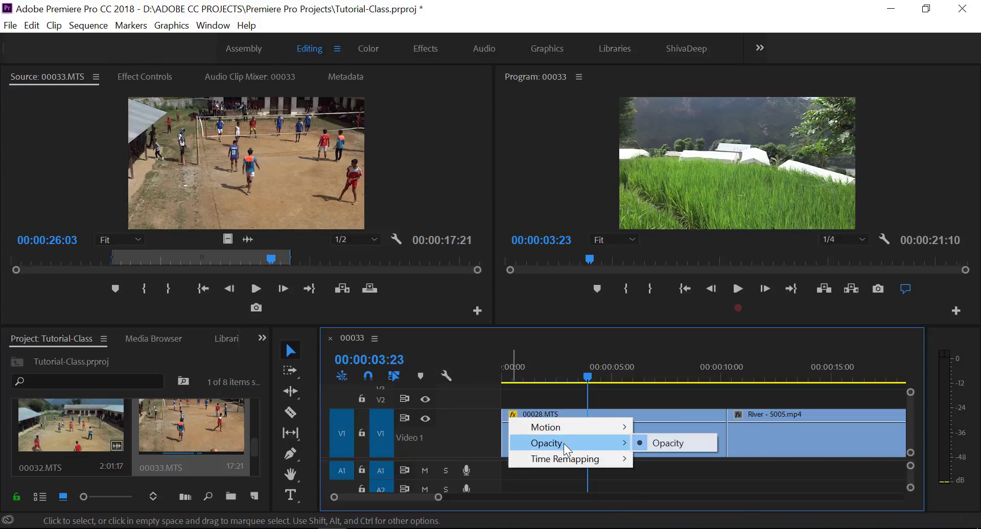
pyautogui.click(645, 442)
pyautogui.doubleClick(582, 431)
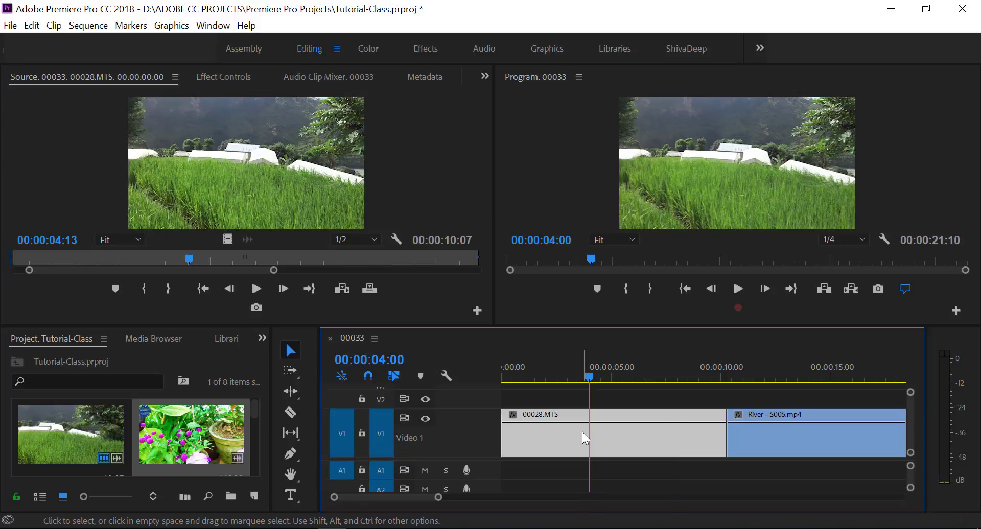
pyautogui.click(513, 413)
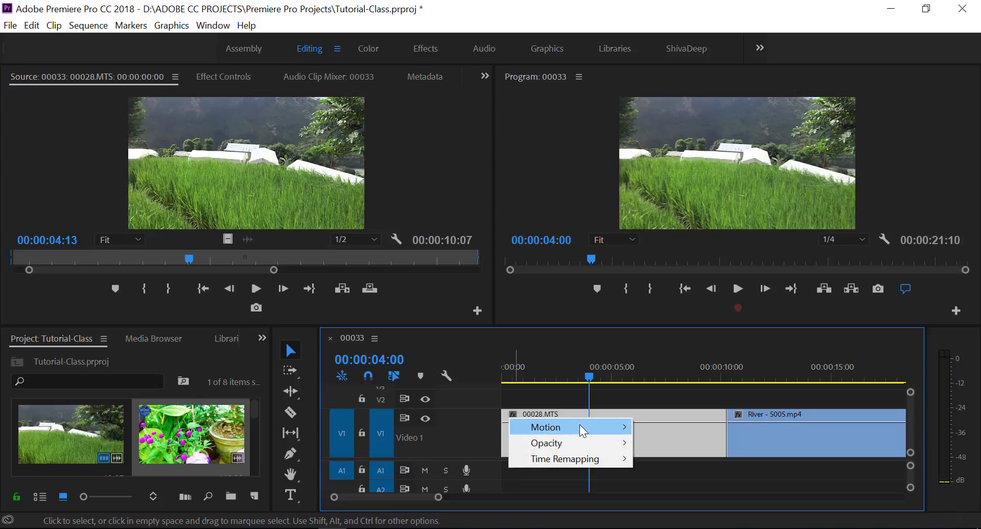
pyautogui.moveTo(580, 425)
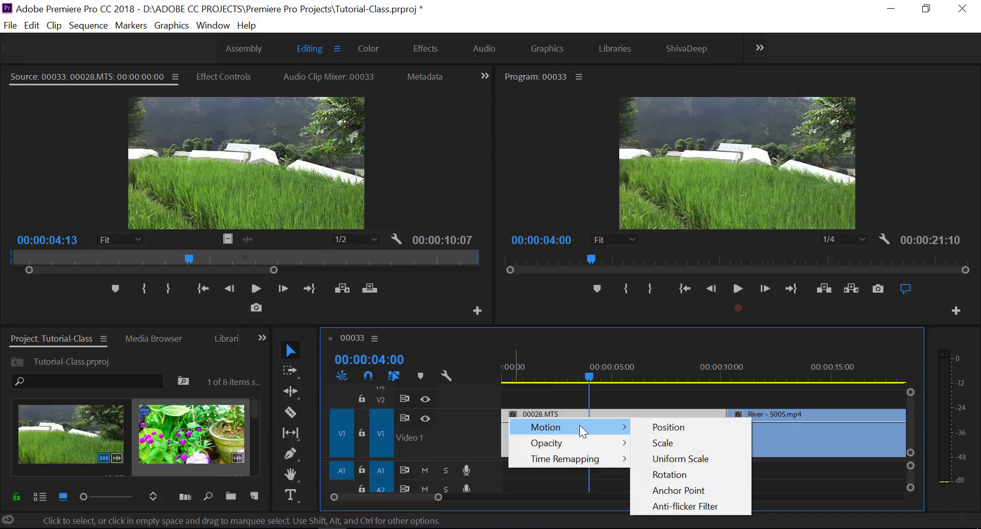
pyautogui.click(671, 445)
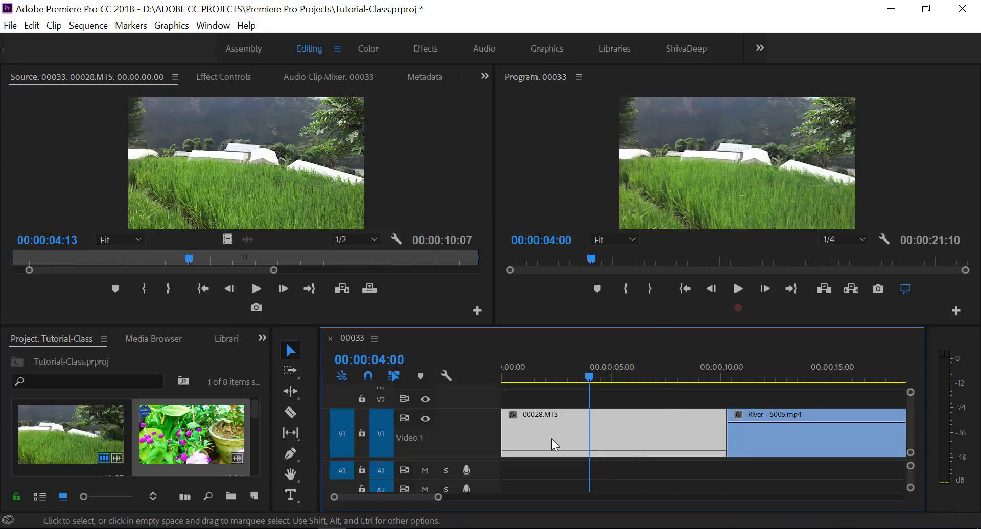
# Step: Pen-add three Scale keyframes on 00028.MTS, setting the 00:00:04:00 keyframe to 363.15
pyautogui.click(291, 454)
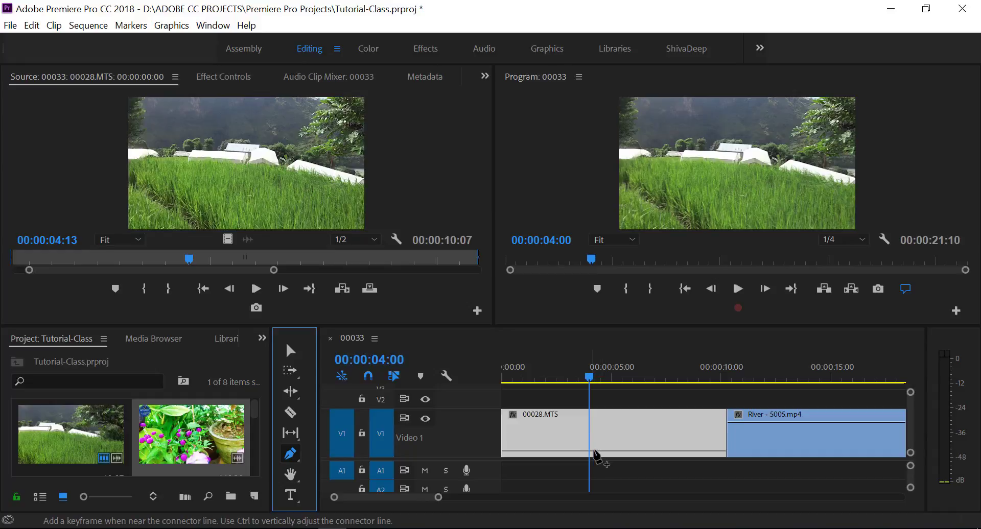
pyautogui.click(555, 451)
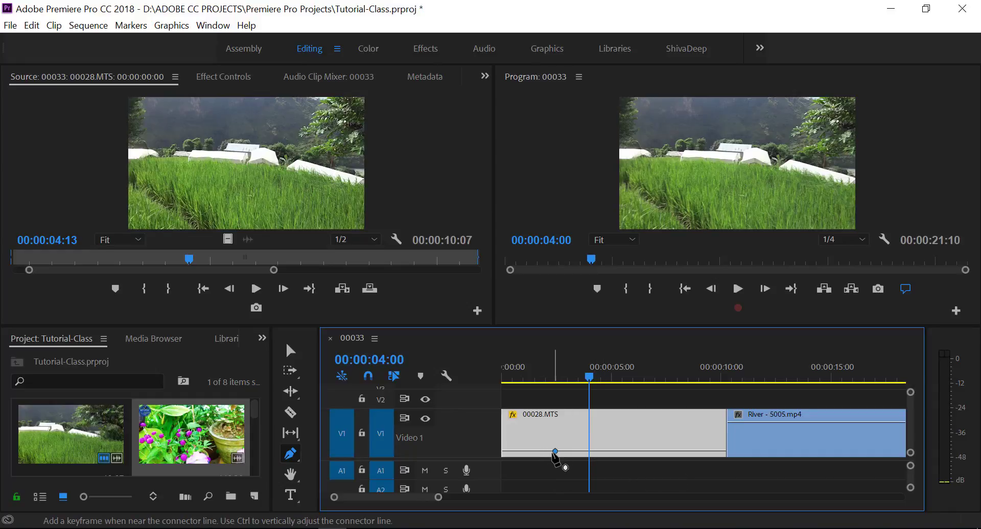
pyautogui.click(614, 451)
pyautogui.click(590, 452)
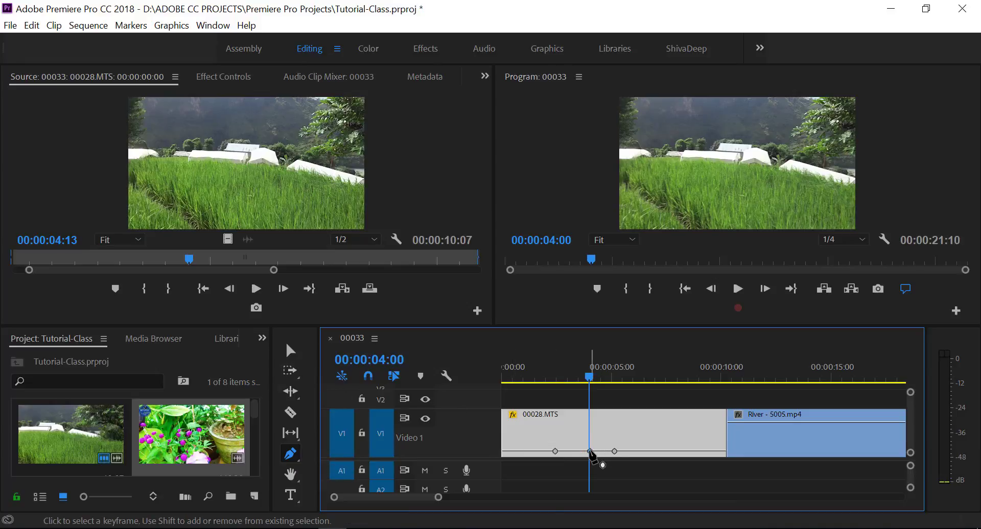
pyautogui.moveTo(590, 451); pyautogui.dragTo(590, 446)
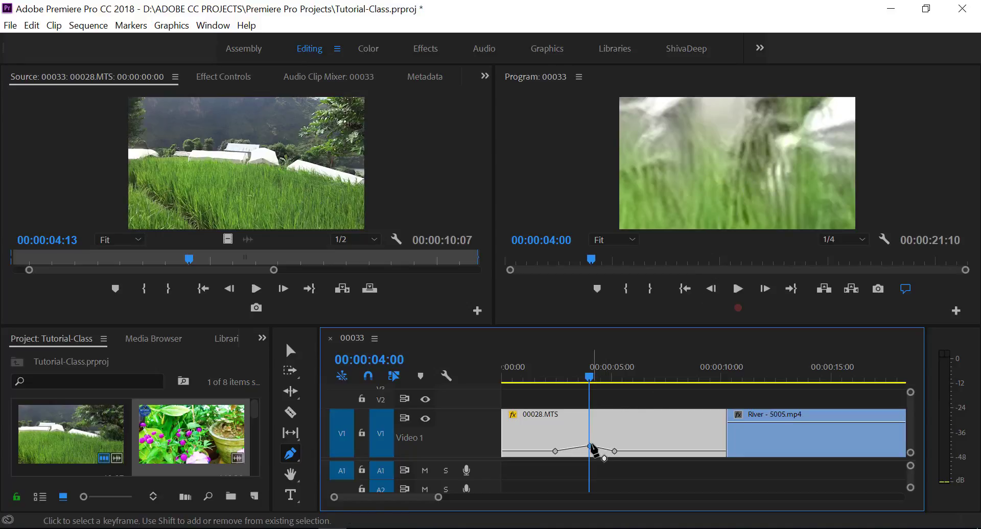
pyautogui.moveTo(590, 447)
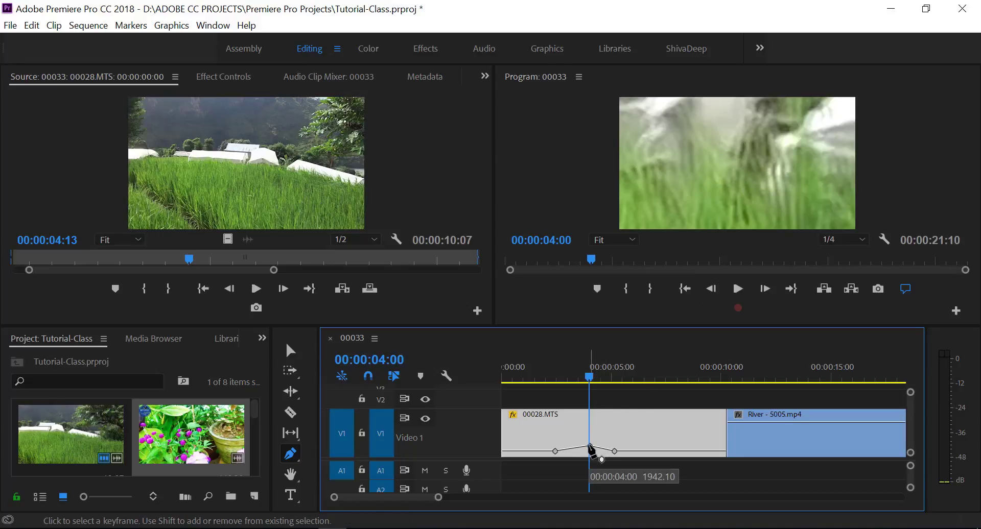
pyautogui.moveTo(590, 447); pyautogui.dragTo(591, 451)
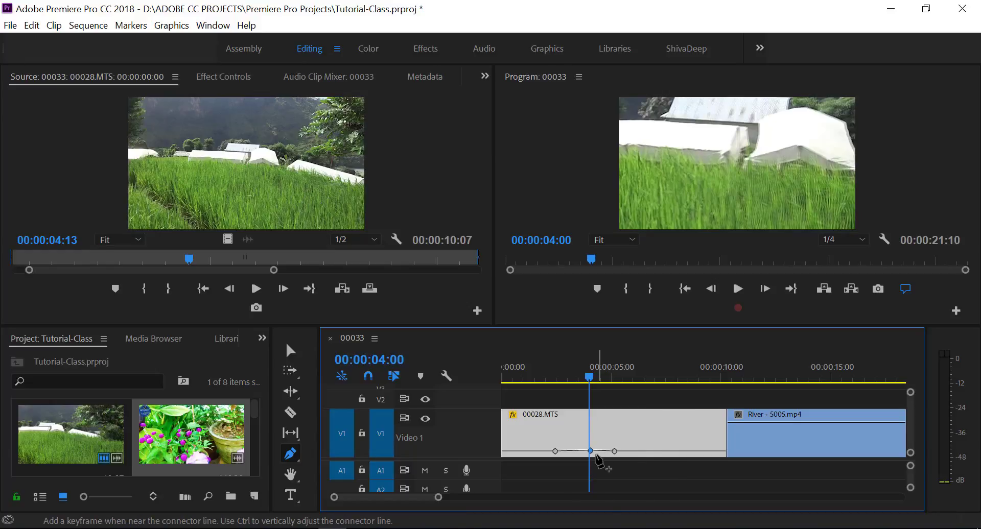
pyautogui.click(505, 377)
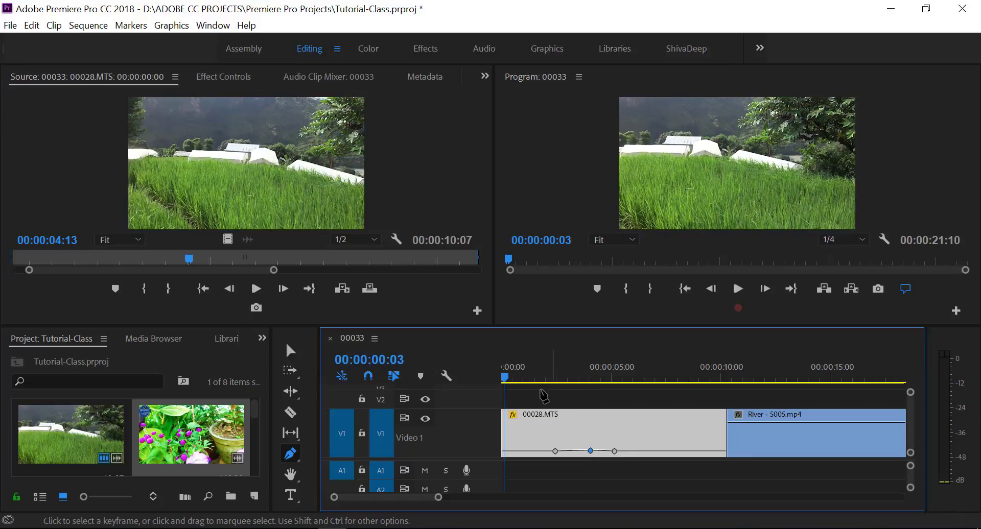
pyautogui.click(535, 379)
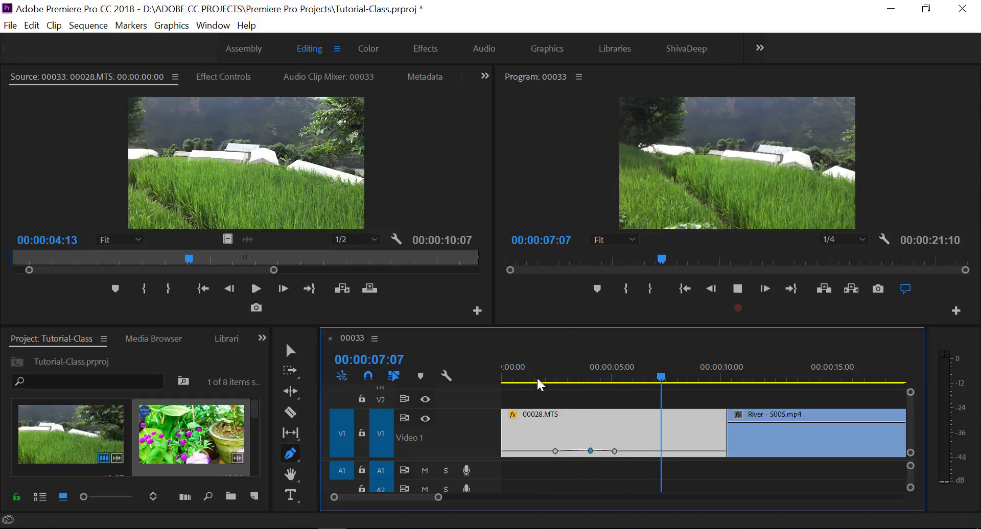
pyautogui.press('space')
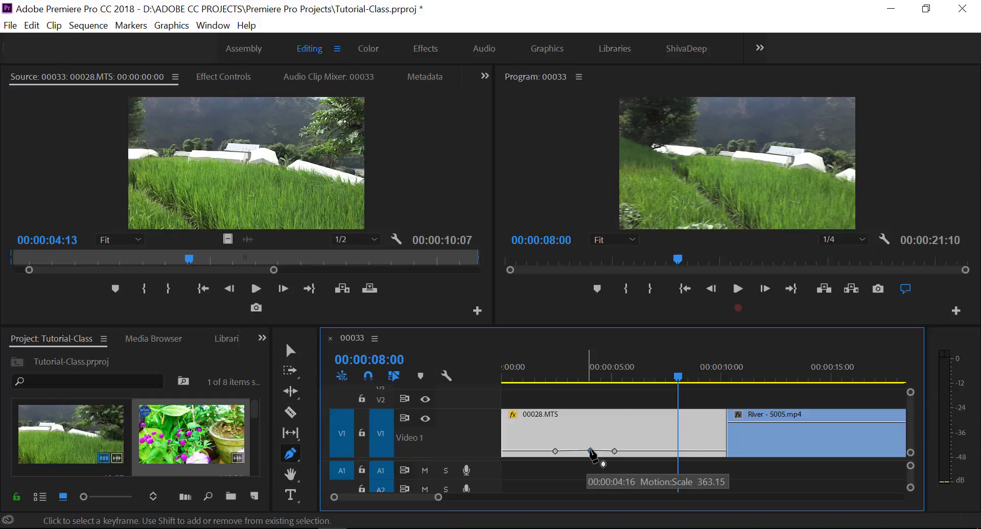
pyautogui.moveTo(592, 453)
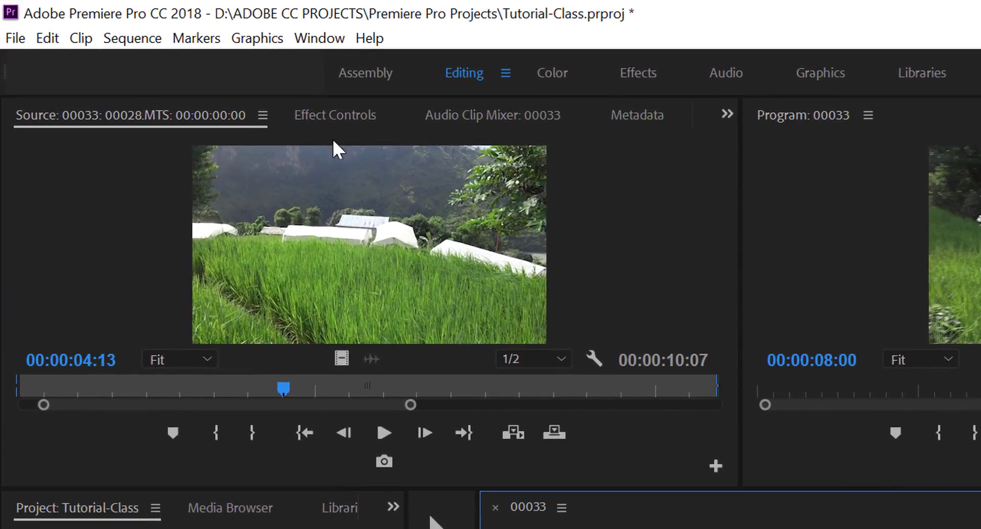
# Step: In Effect Controls, lower the 00:00:04:01 Scale keyframe on 00028.MTS from 363.15 to 100.6
pyautogui.click(350, 113)
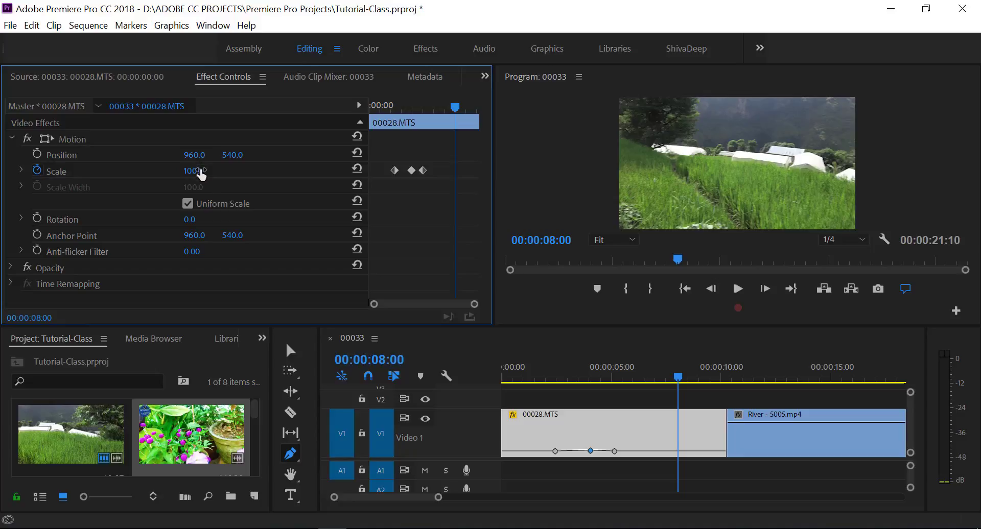
pyautogui.click(591, 381)
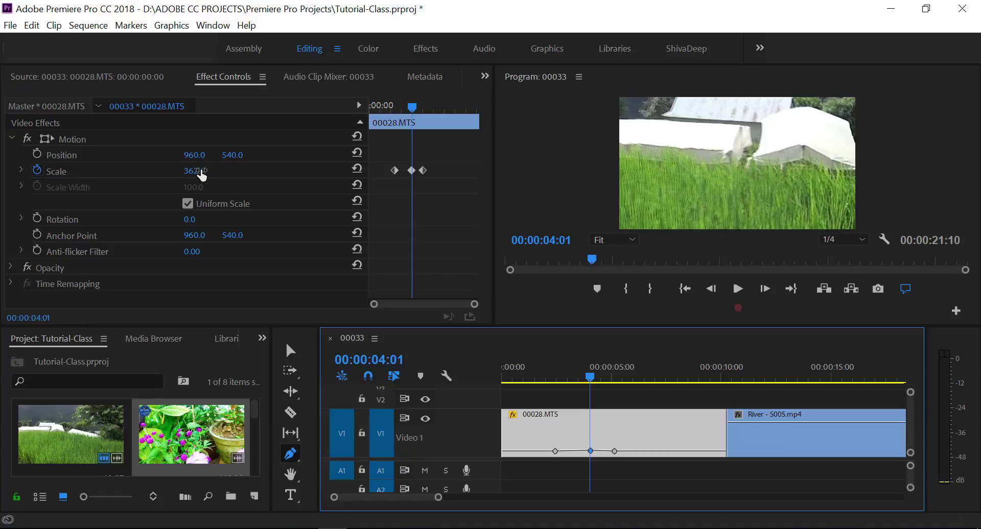
pyautogui.moveTo(201, 175)
pyautogui.mouseDown()
pyautogui.moveTo(124, 171)
pyautogui.moveTo(236, 176)
pyautogui.mouseUp()
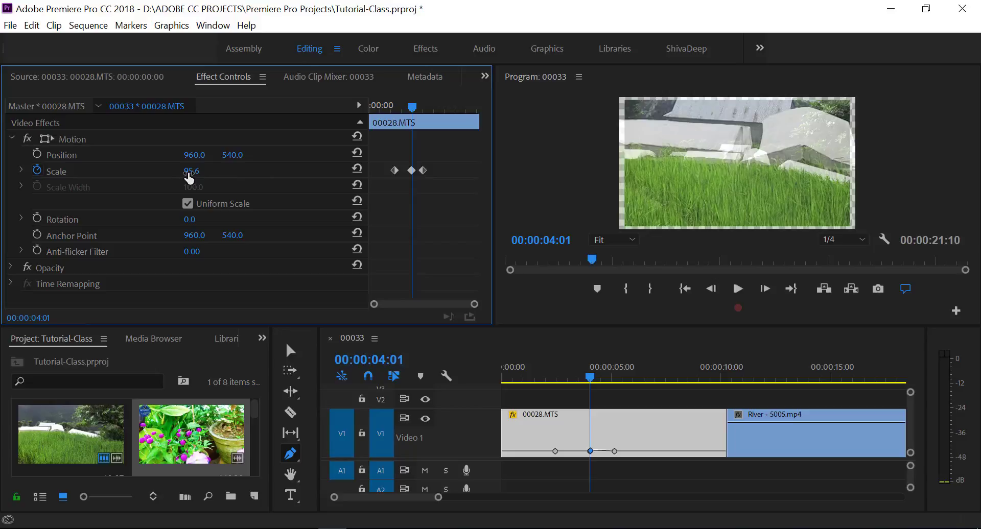
pyautogui.moveTo(236, 177); pyautogui.dragTo(253, 164)
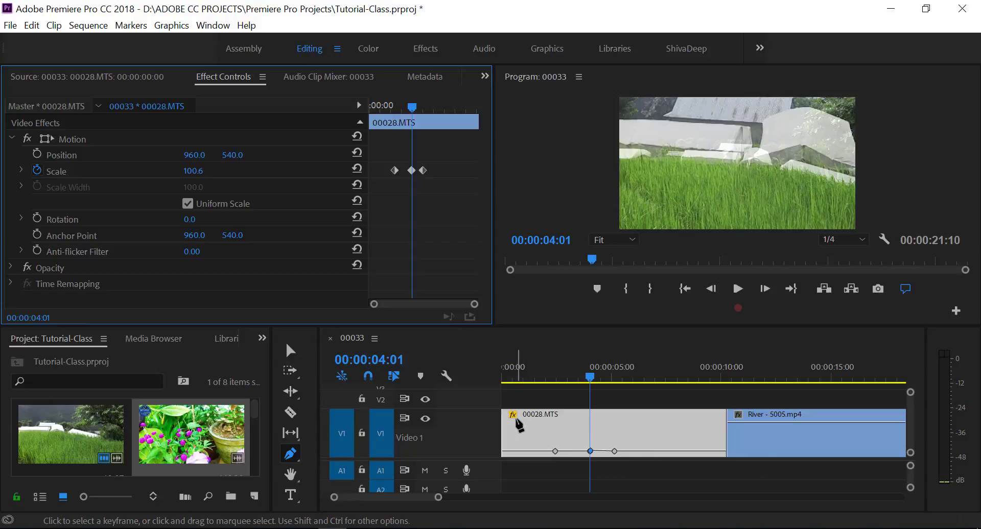
# Step: Switch the 00028.MTS clip's displayed property from Scale to Motion > Rotation
pyautogui.click(513, 417)
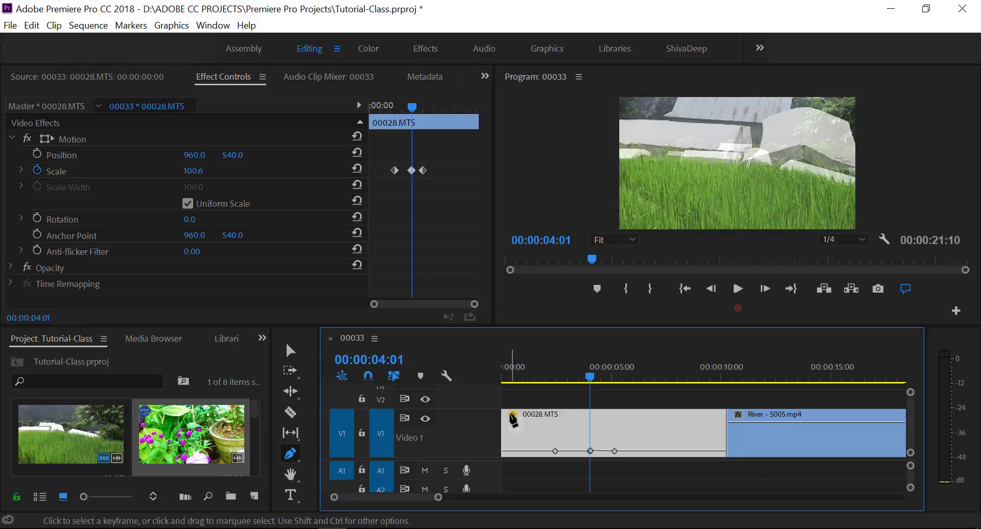
pyautogui.click(512, 416)
pyautogui.moveTo(578, 427)
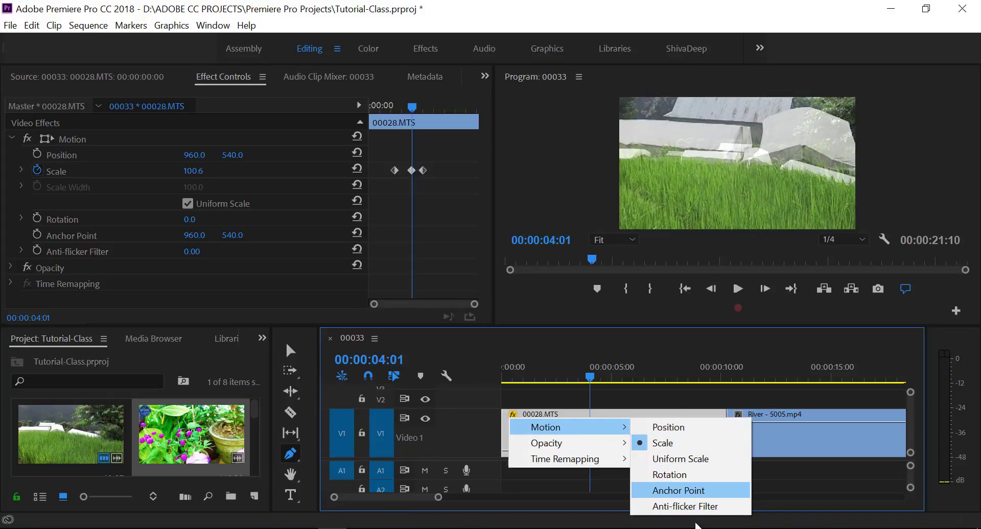
pyautogui.click(697, 525)
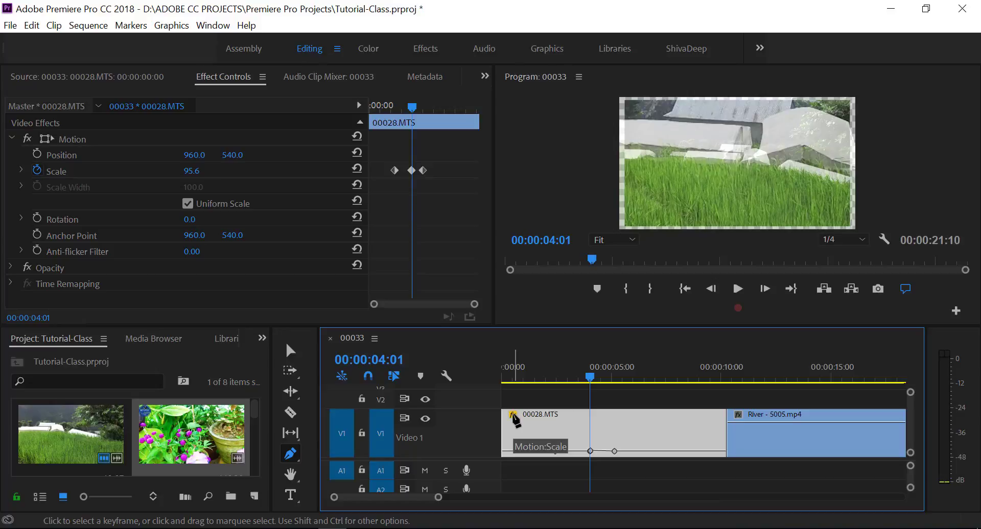
pyautogui.click(513, 415)
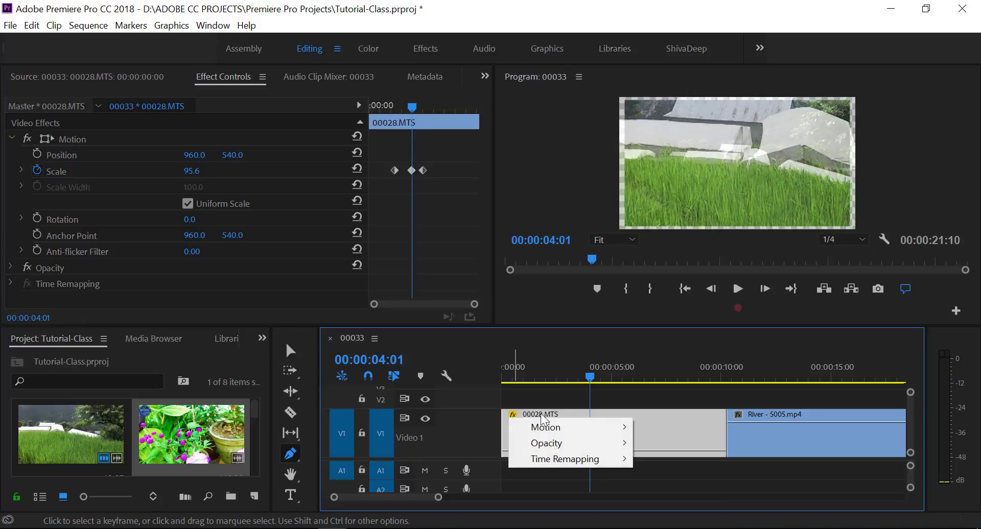
pyautogui.moveTo(623, 428)
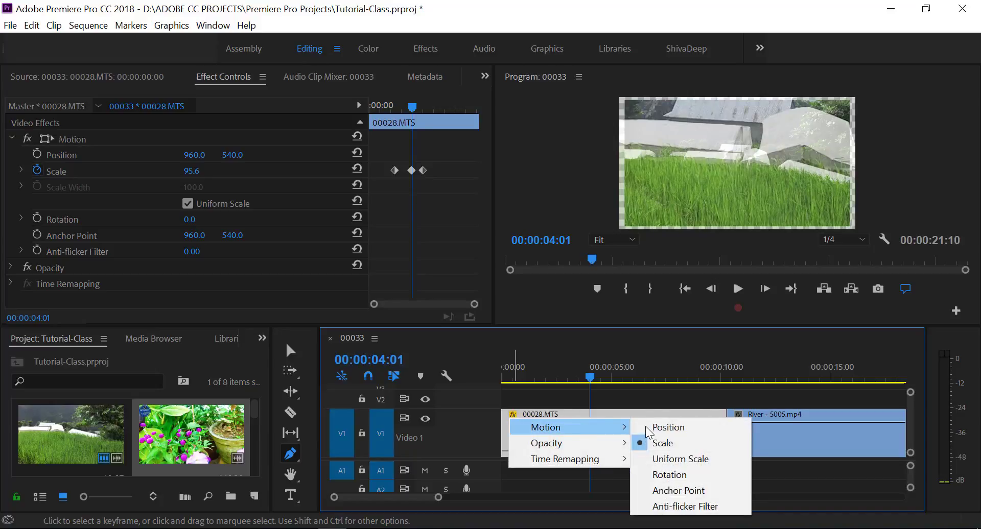
pyautogui.click(664, 474)
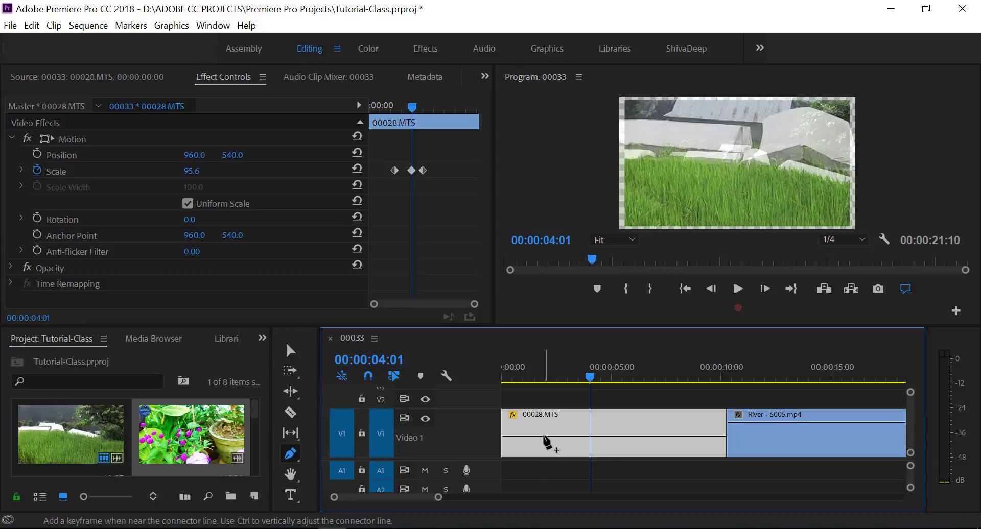
# Step: Add three Rotation keyframes and drag the middle one down to -36x-130.6°
pyautogui.click(544, 437)
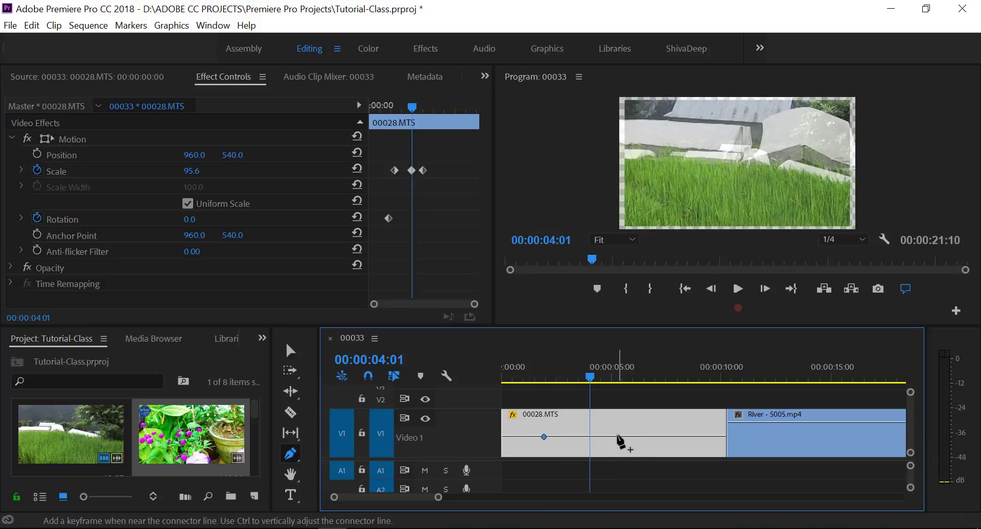
pyautogui.click(617, 436)
pyautogui.click(589, 437)
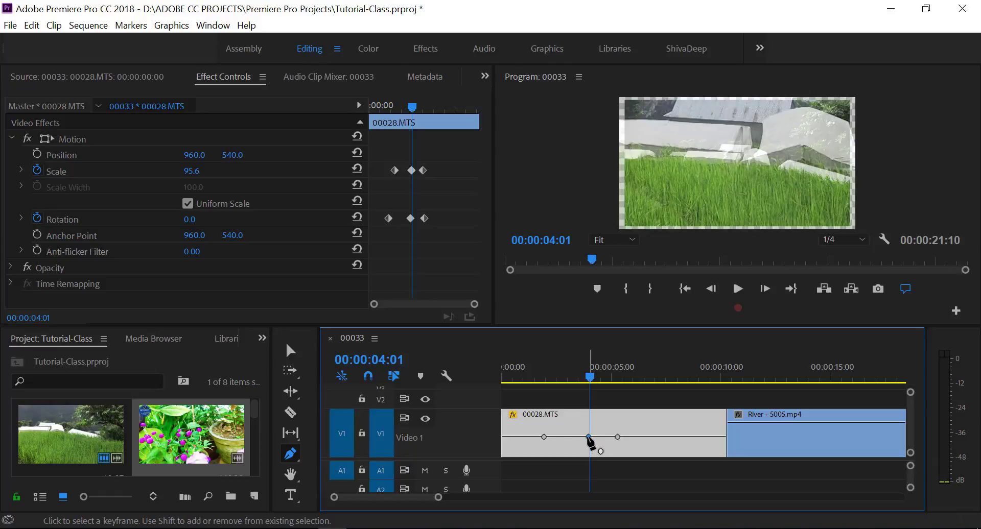
pyautogui.moveTo(588, 437); pyautogui.dragTo(588, 443)
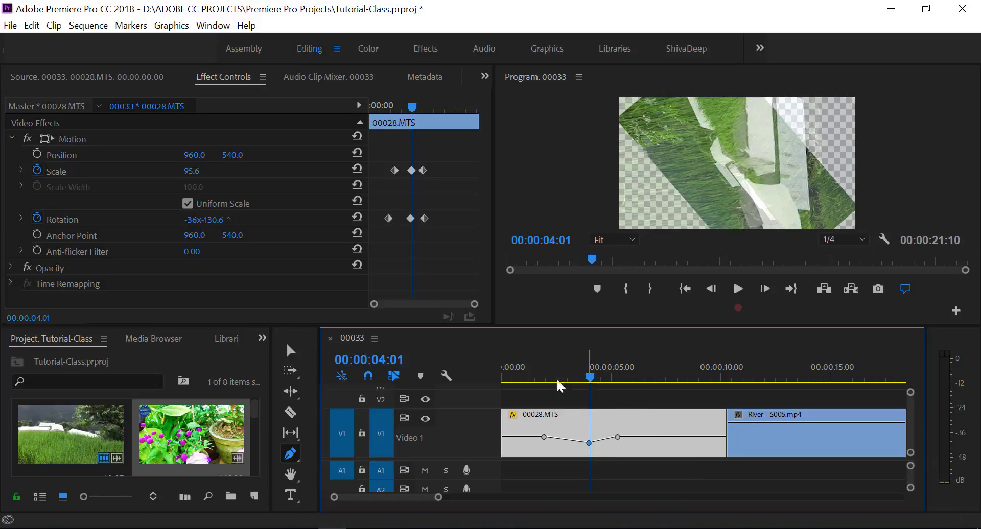
pyautogui.moveTo(561, 378)
pyautogui.mouseDown()
pyautogui.moveTo(518, 403)
pyautogui.moveTo(531, 402)
pyautogui.mouseUp()
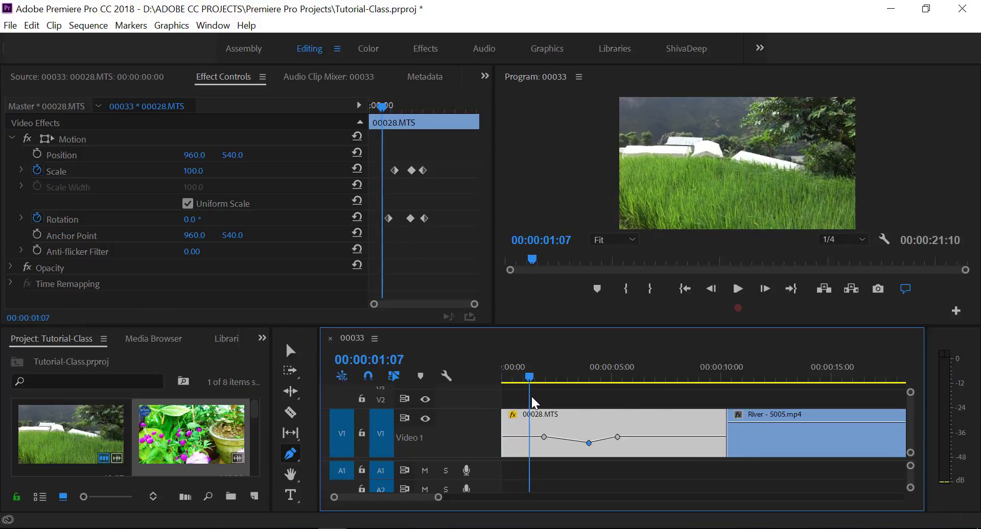
pyautogui.press('space')
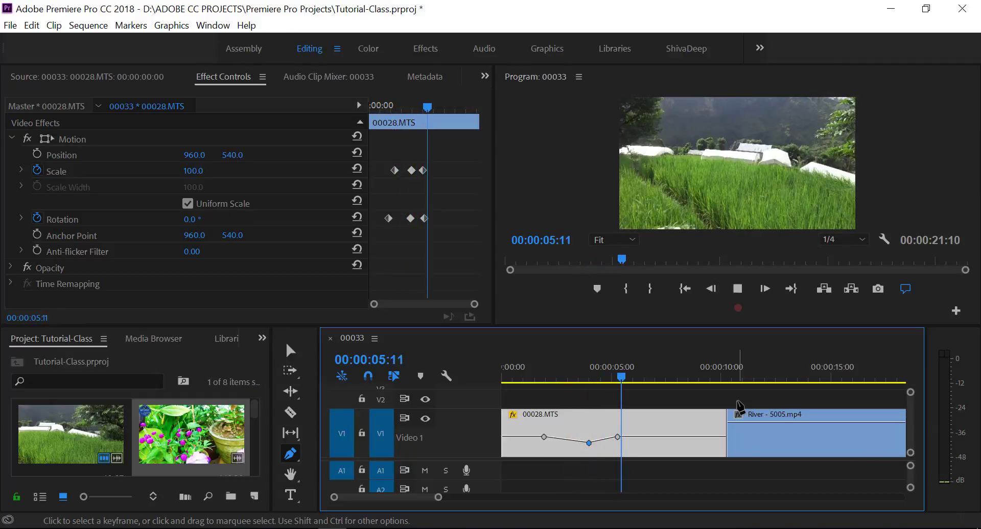
pyautogui.press('space')
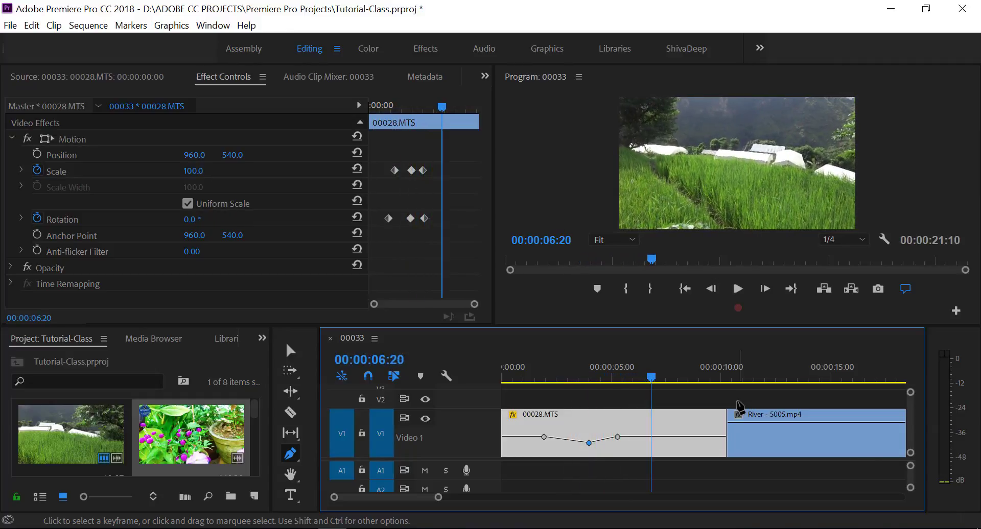
pyautogui.click(628, 375)
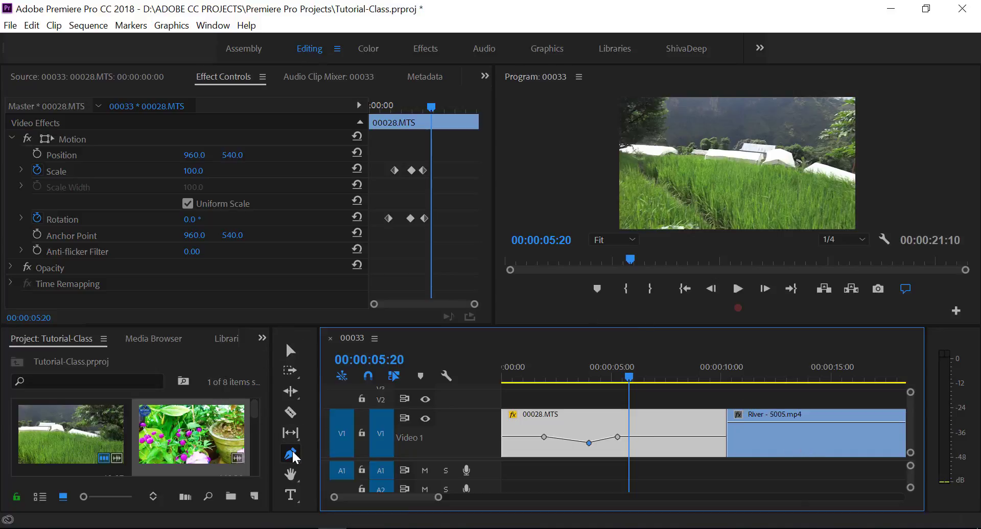
# Step: Move River - 5005.mp4 from V1 up to V2, about one second earlier
pyautogui.click(291, 350)
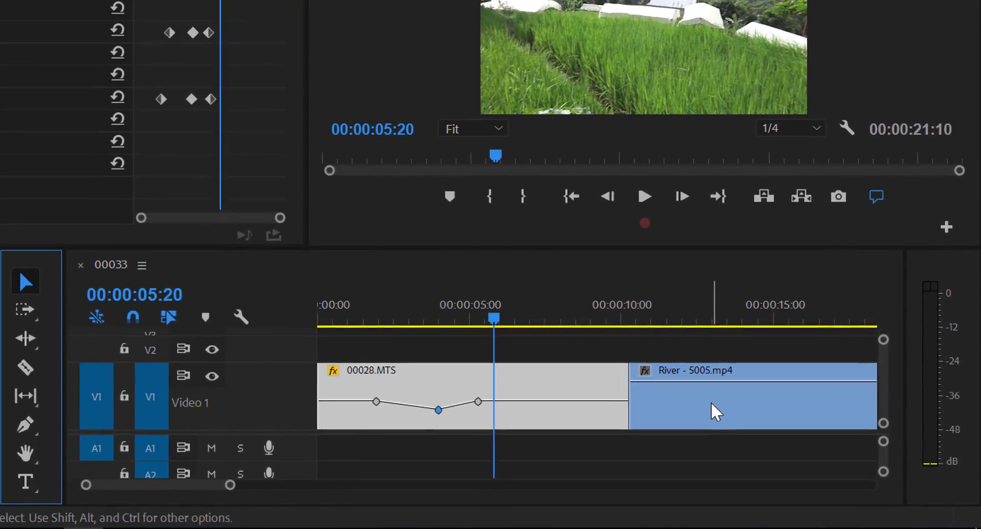
pyautogui.click(781, 420)
pyautogui.moveTo(709, 381); pyautogui.dragTo(710, 351)
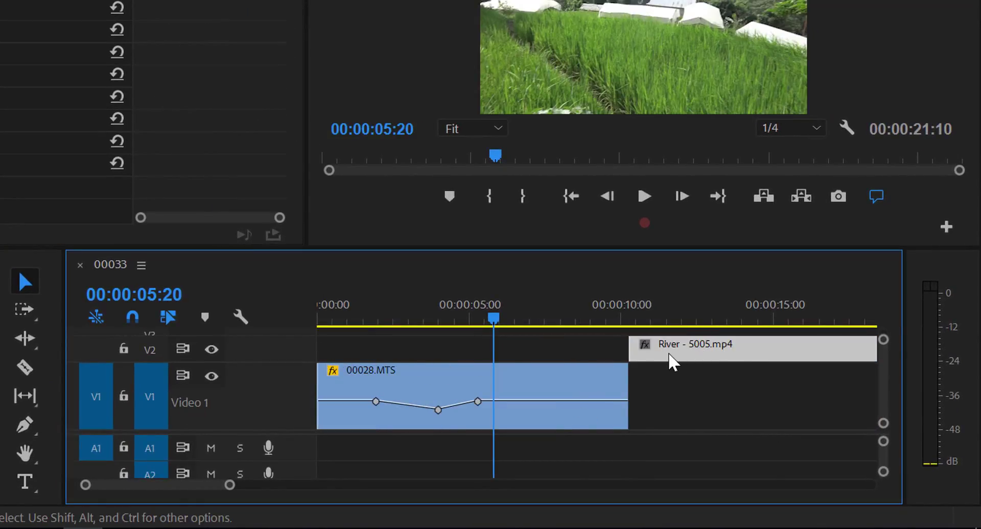
pyautogui.moveTo(662, 351); pyautogui.dragTo(633, 345)
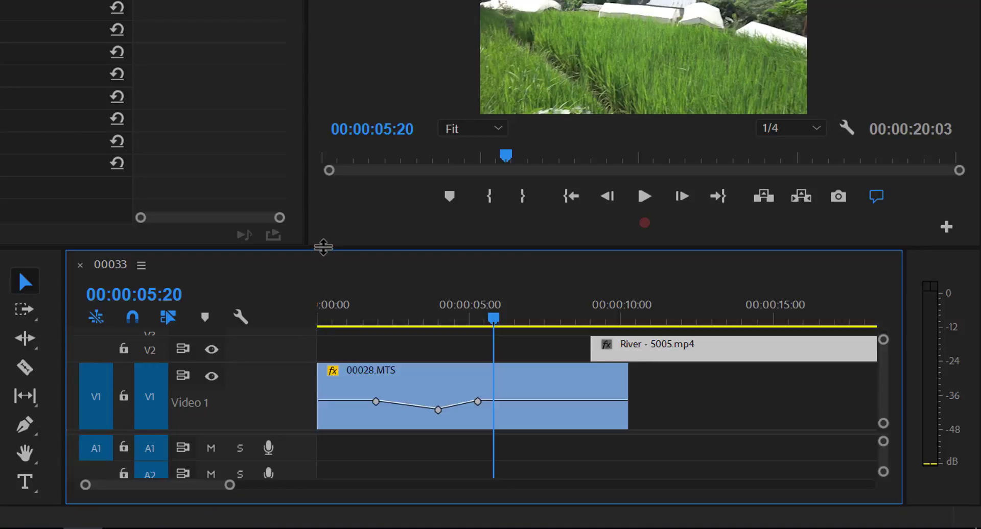
# Step: Enlarge the timeline panel and V2 track height, then park the playhead before the overlap
pyautogui.moveTo(322, 247); pyautogui.dragTo(313, 103)
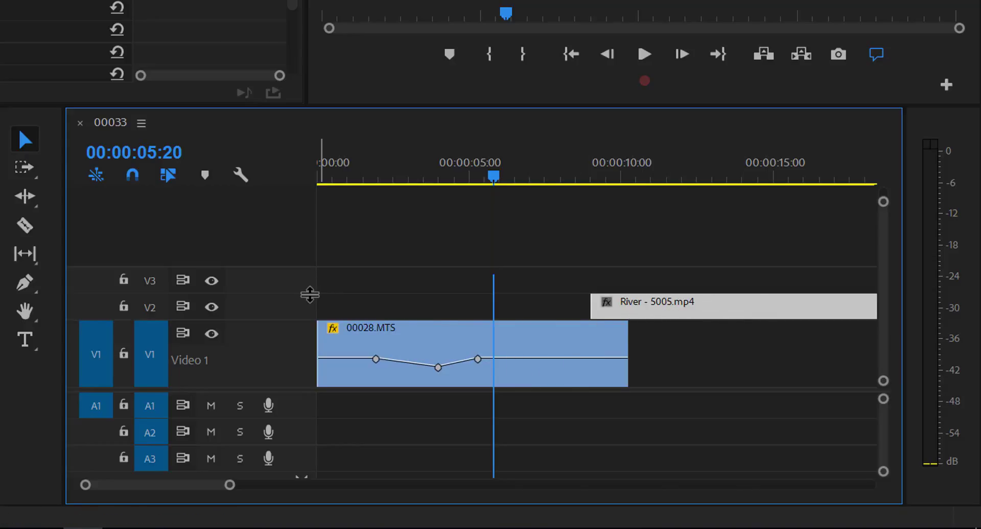
pyautogui.moveTo(309, 295); pyautogui.dragTo(312, 229)
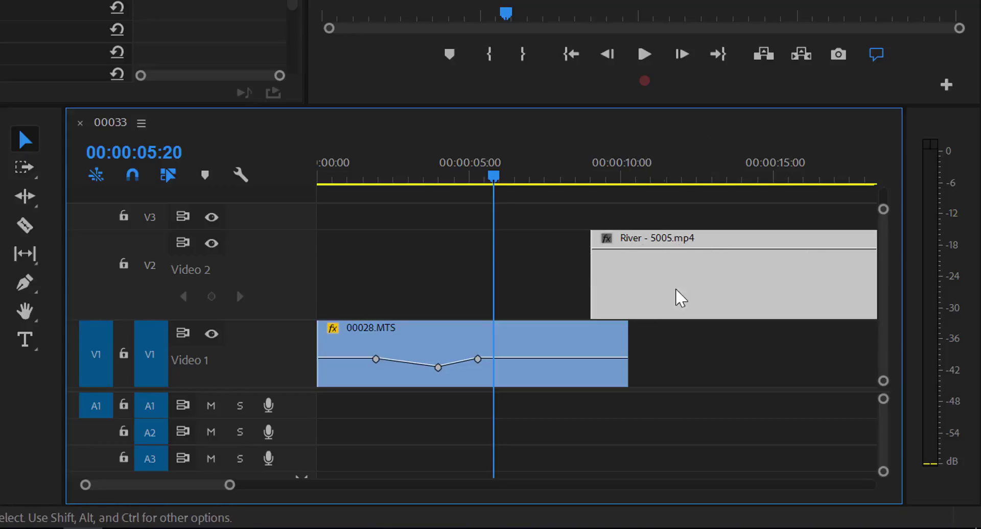
pyautogui.moveTo(726, 254)
pyautogui.click(561, 179)
# Step: Preview the overlap, give the monitors more height, fit the video tracks, and nudge the playhead earlier
pyautogui.press('space')
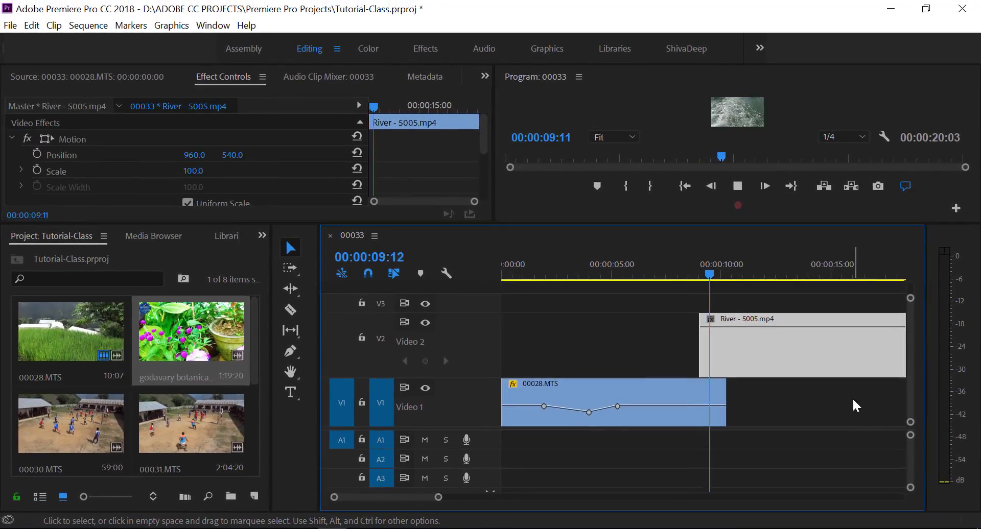
pyautogui.press('space')
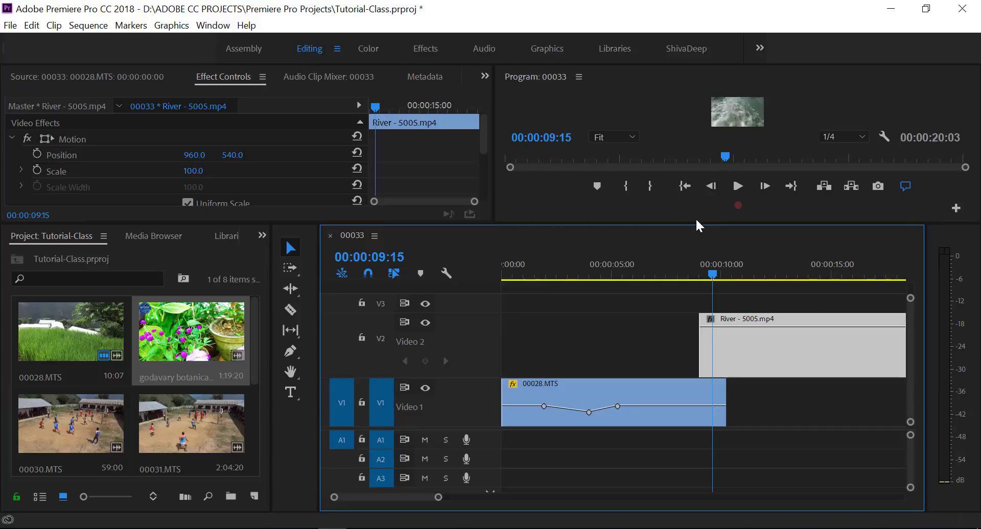
pyautogui.moveTo(696, 222); pyautogui.dragTo(713, 279)
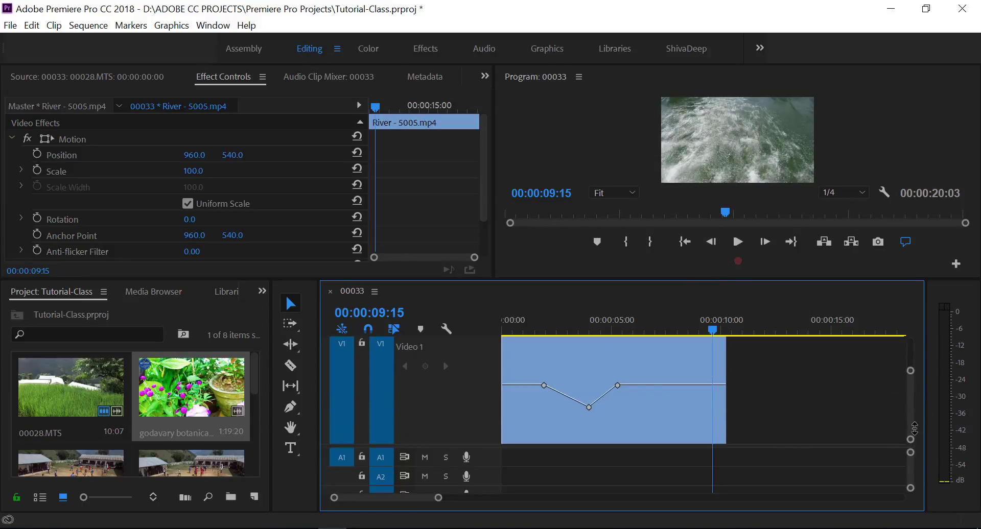
pyautogui.moveTo(910, 440); pyautogui.dragTo(911, 439)
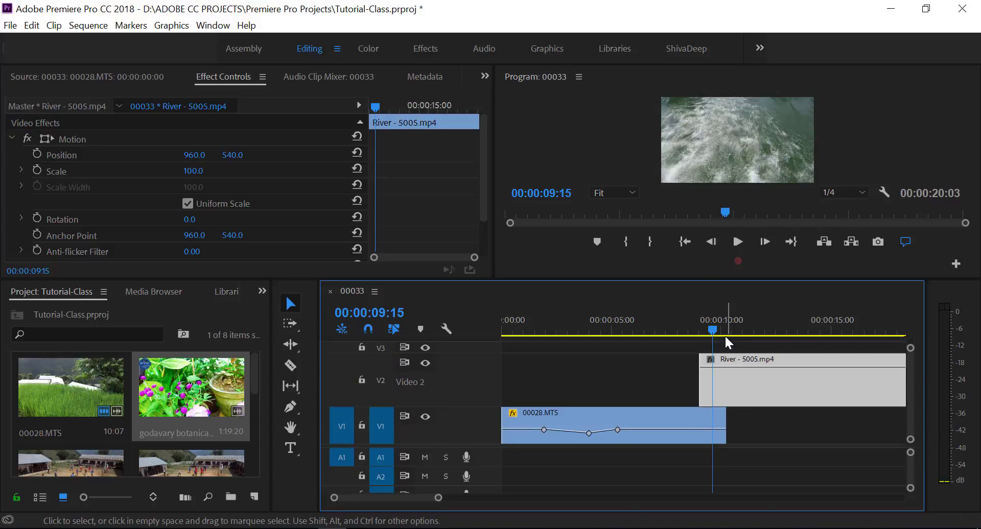
pyautogui.moveTo(716, 334); pyautogui.dragTo(683, 337)
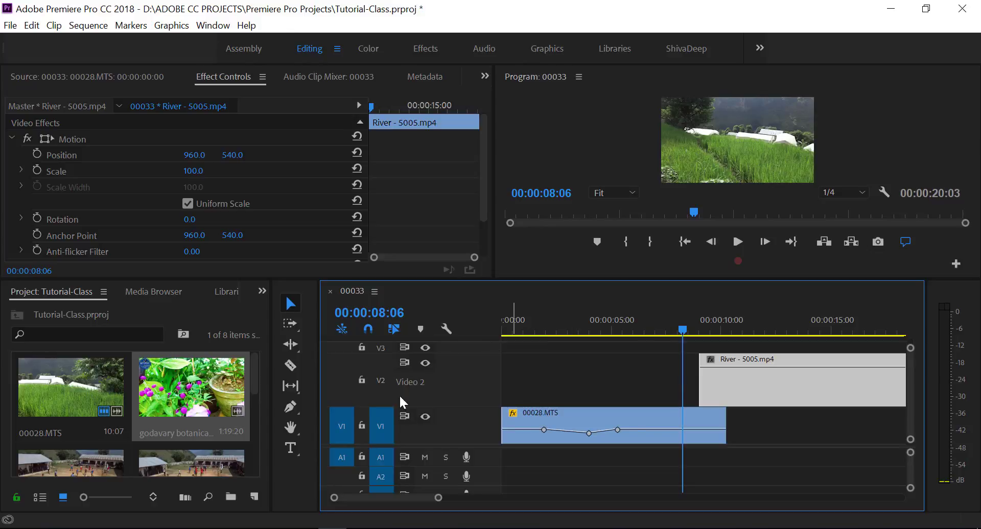
# Step: Add Opacity keyframes to the River clip on V2, dropping the opening one to 0%
pyautogui.click(291, 406)
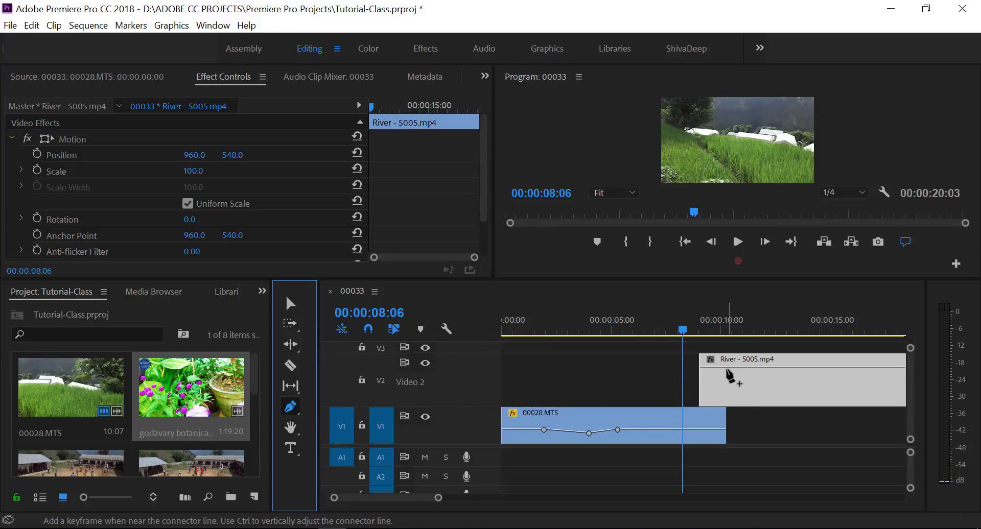
pyautogui.click(726, 367)
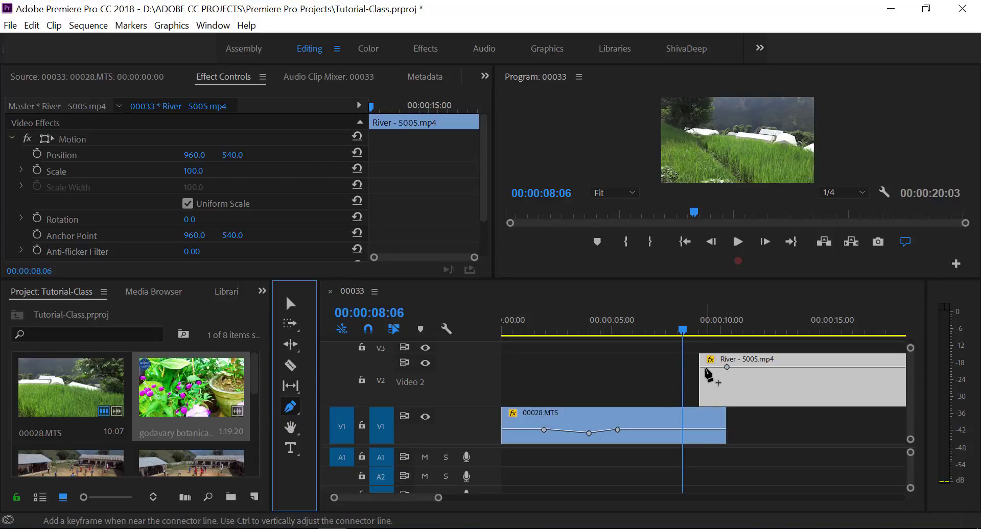
pyautogui.moveTo(707, 367); pyautogui.dragTo(709, 399)
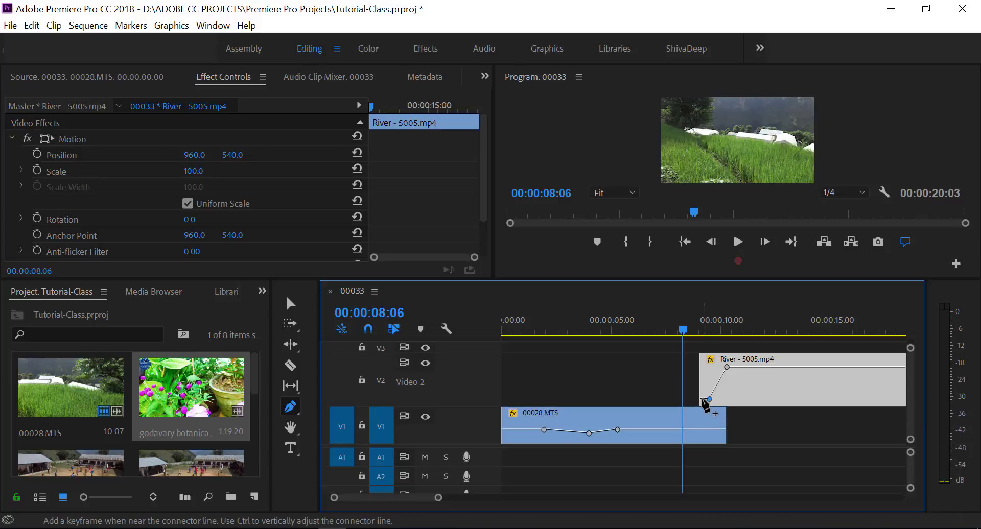
pyautogui.click(704, 401)
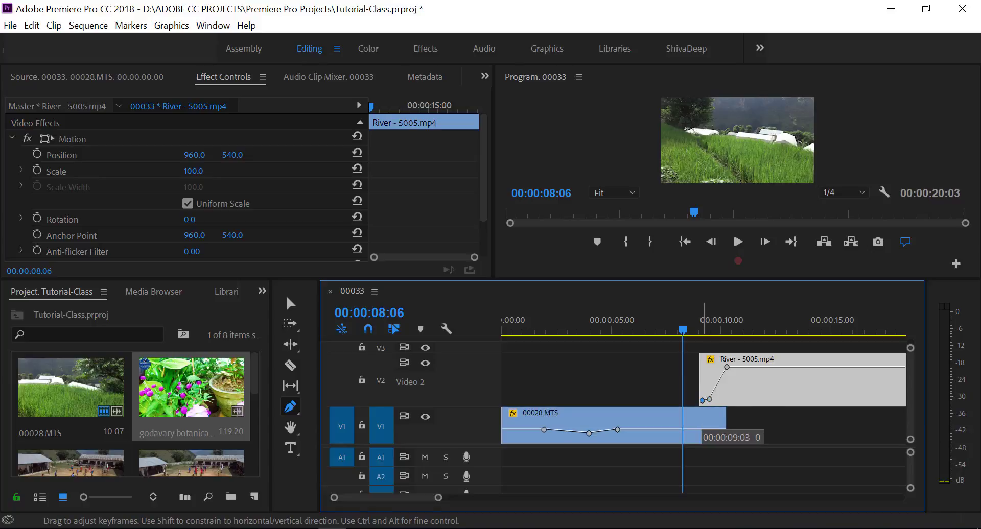
pyautogui.moveTo(705, 400); pyautogui.dragTo(731, 368)
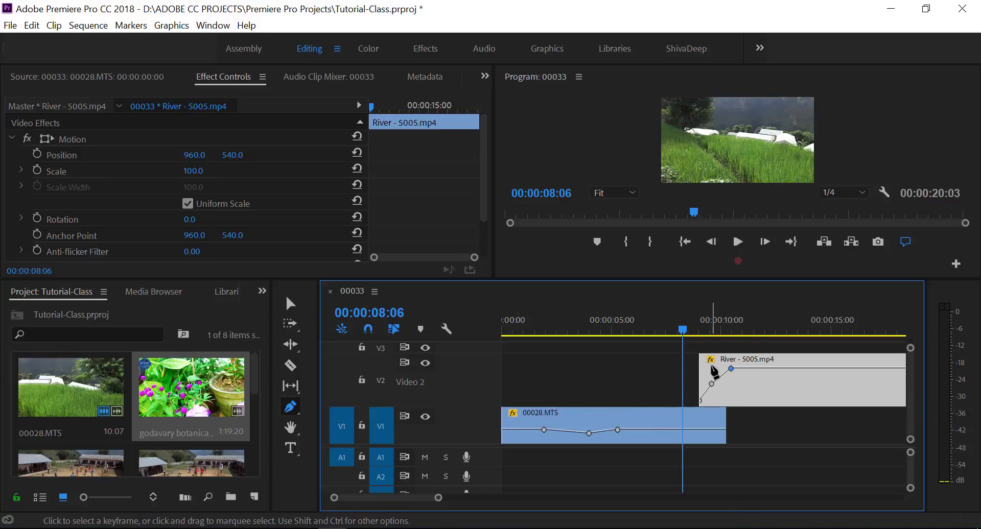
# Step: Display the Opacity rubber band on the River - 5005.mp4 clip
pyautogui.rightClick(709, 361)
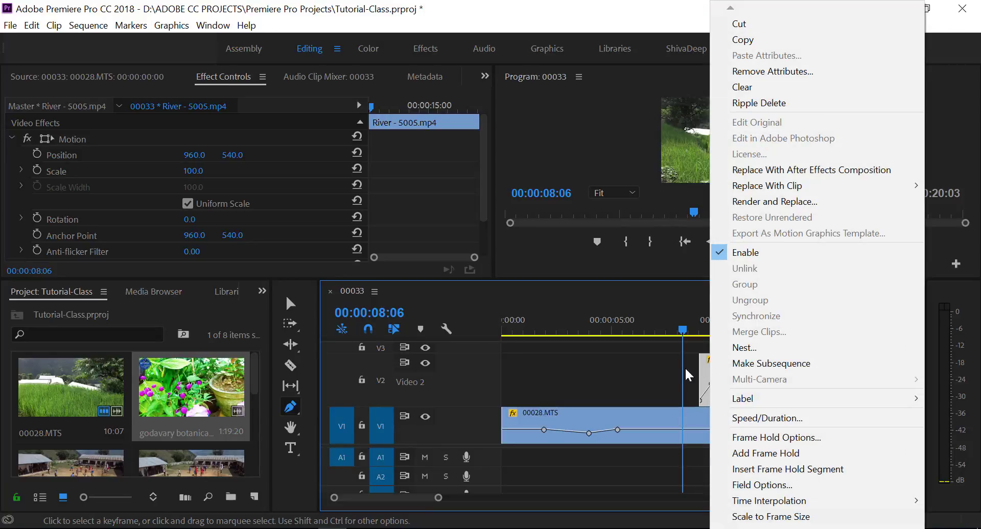
pyautogui.click(635, 488)
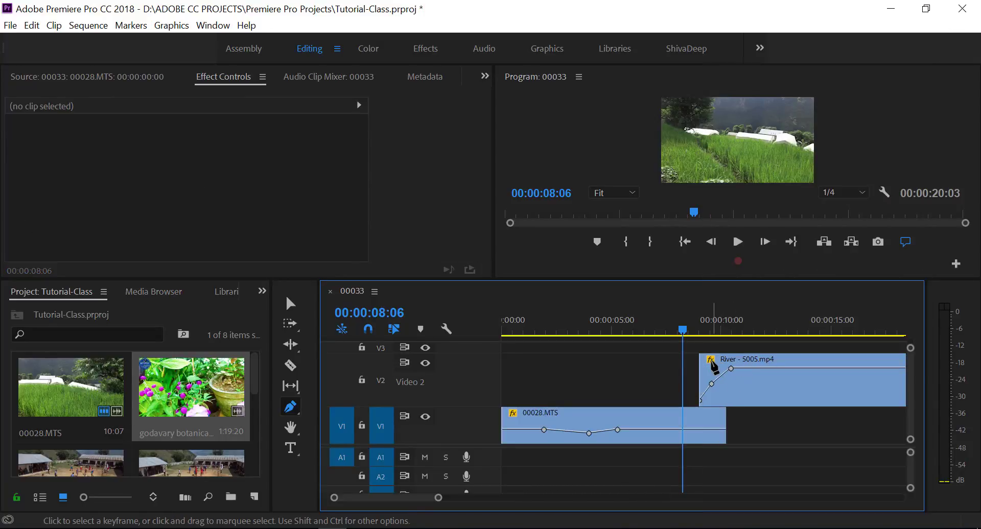
pyautogui.click(711, 361)
pyautogui.moveTo(786, 371)
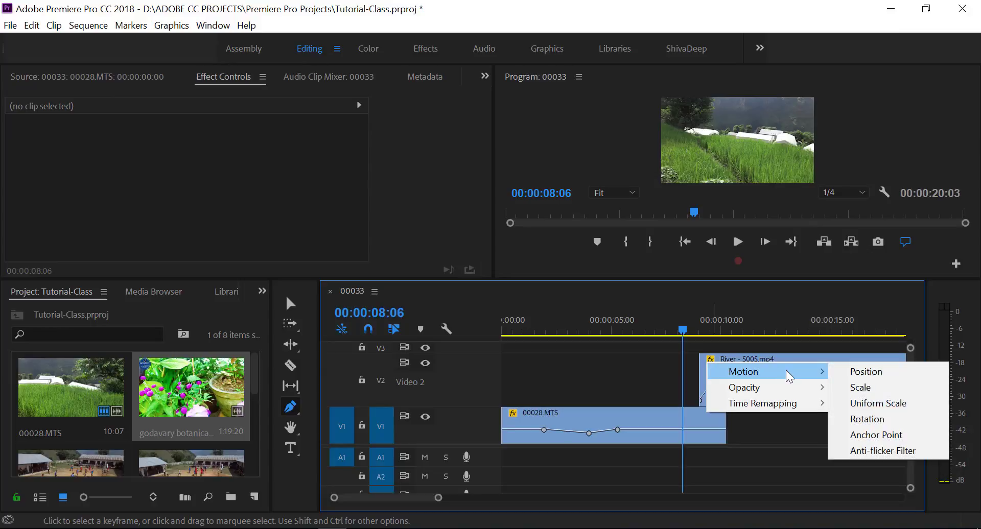
pyautogui.click(782, 439)
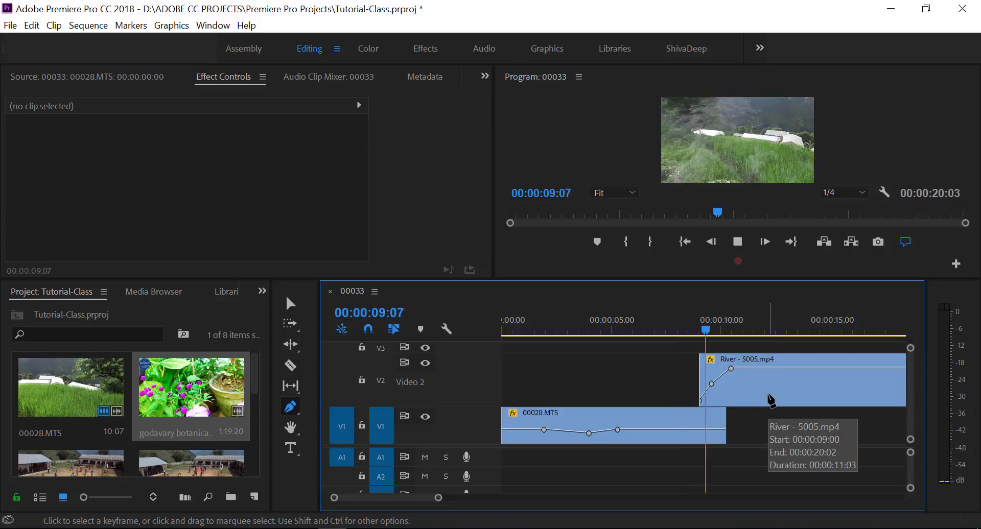
# Step: Preview the fade from 00:00:08:11, then move the top Opacity keyframe to 00:00:13:15 at 88.63%
pyautogui.press('space')
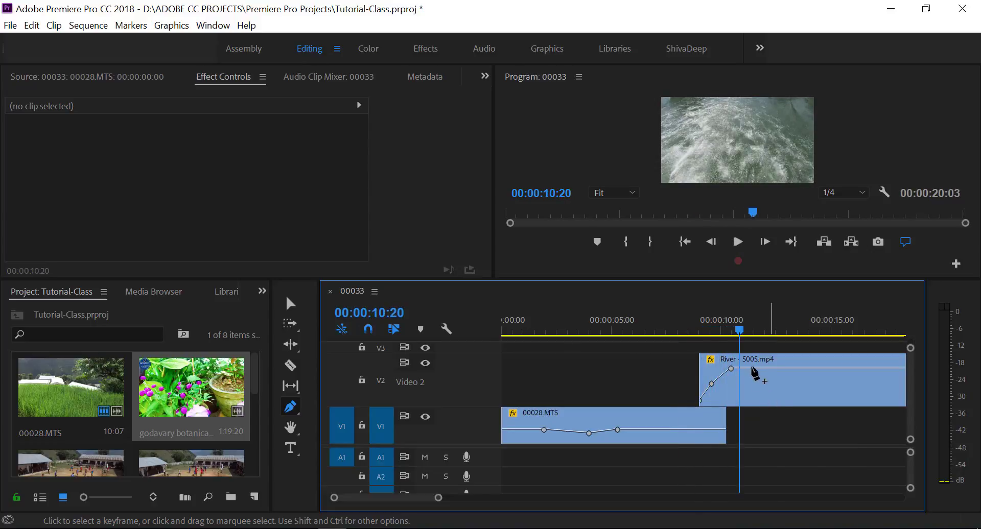
pyautogui.moveTo(744, 333); pyautogui.dragTo(687, 334)
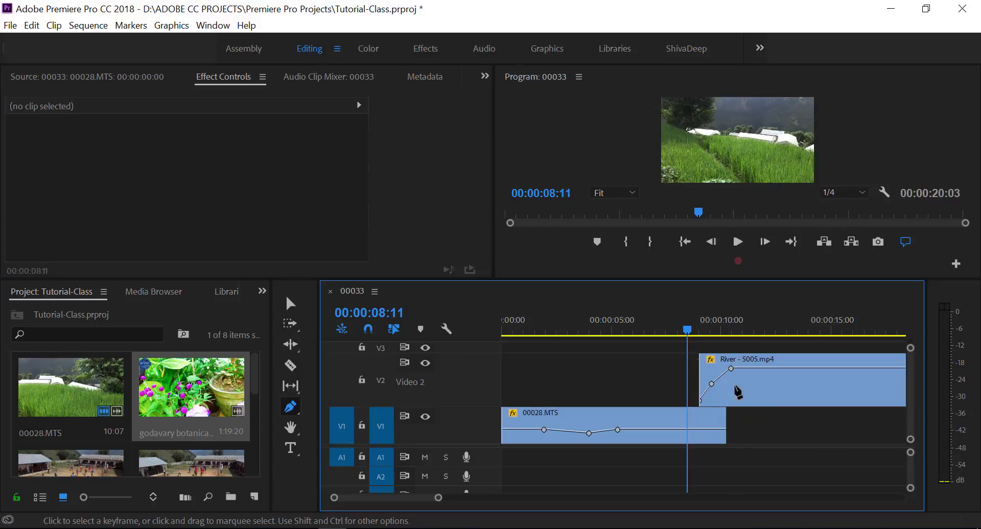
pyautogui.press('space')
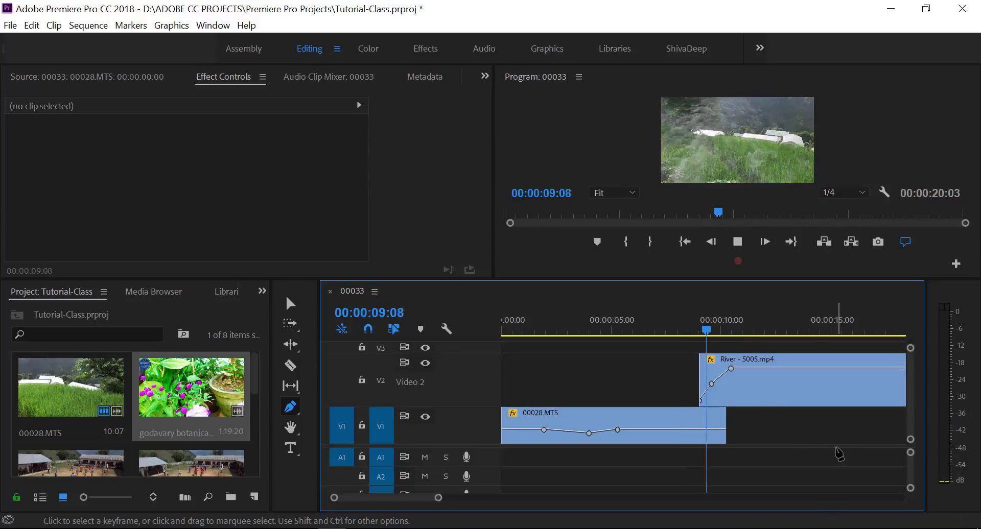
pyautogui.press('space')
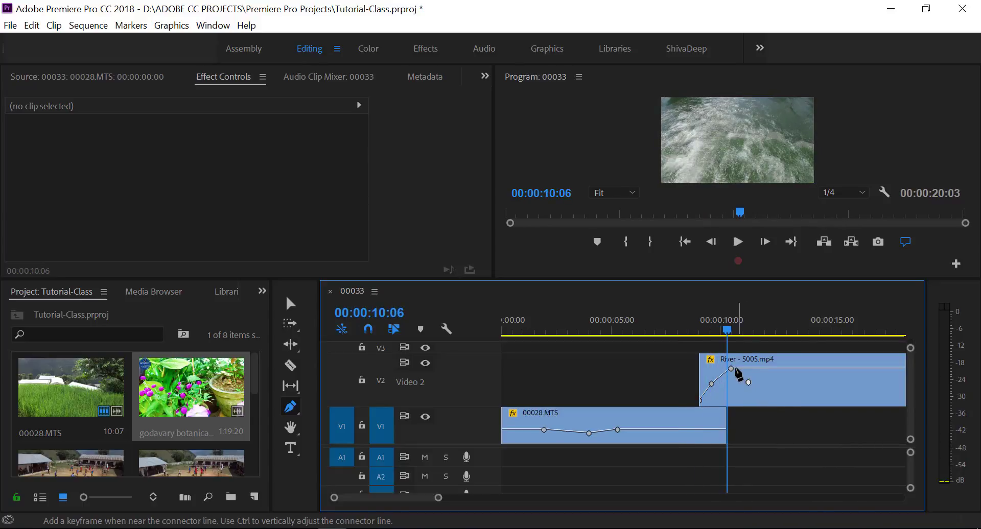
pyautogui.moveTo(731, 369); pyautogui.dragTo(817, 371)
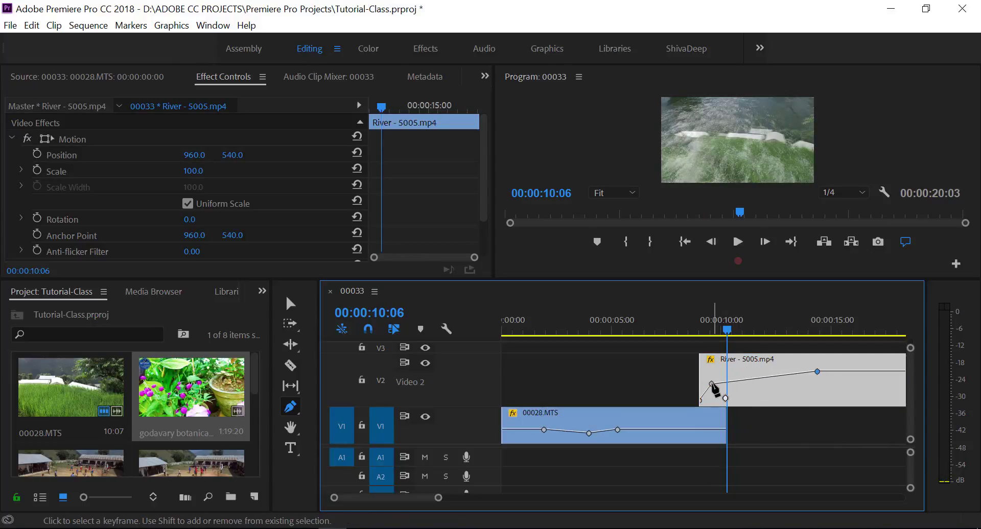
pyautogui.moveTo(713, 384); pyautogui.dragTo(747, 387)
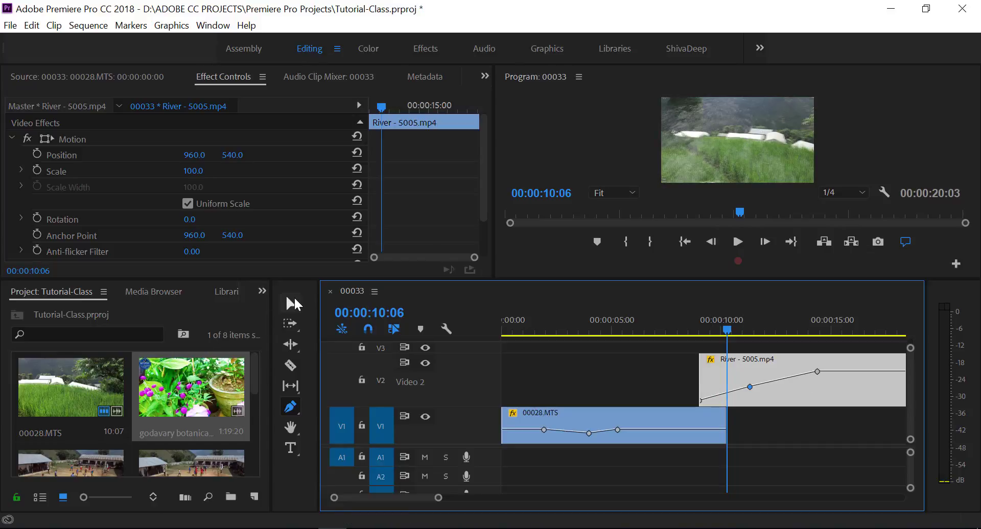
# Step: Slide the River clip 00:00:04:05 earlier and play back from 00:00:05:05 to 00:00:11:21
pyautogui.click(292, 303)
pyautogui.moveTo(816, 395); pyautogui.dragTo(728, 387)
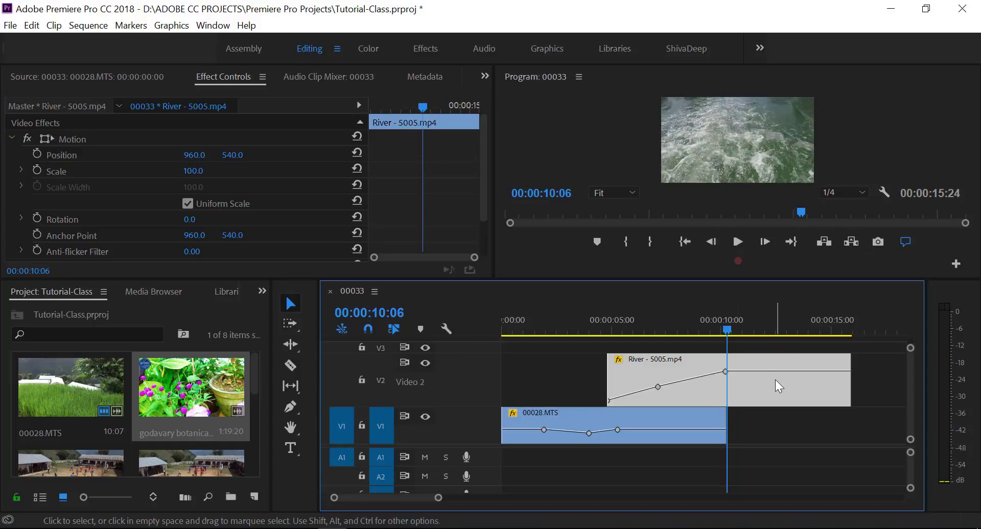
pyautogui.moveTo(729, 332); pyautogui.dragTo(596, 331)
pyautogui.press('space')
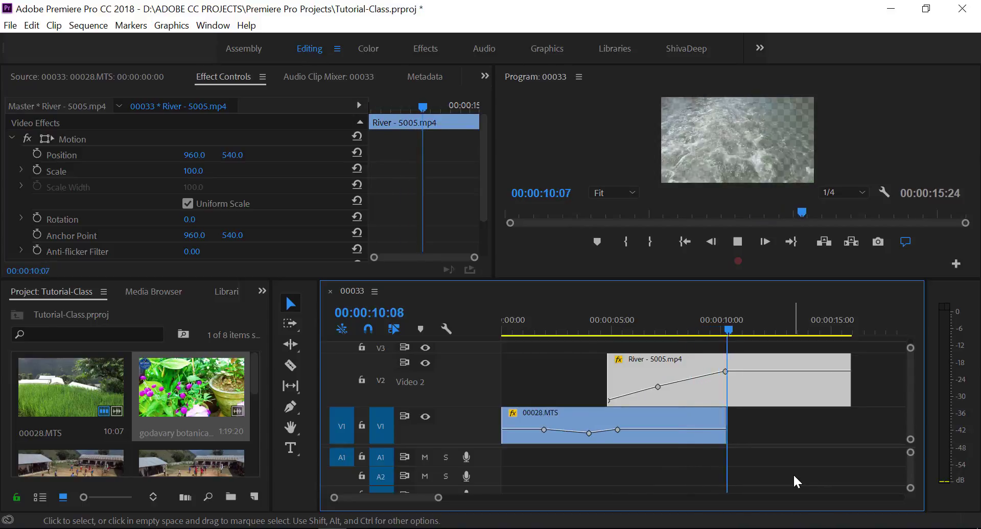
pyautogui.press('space')
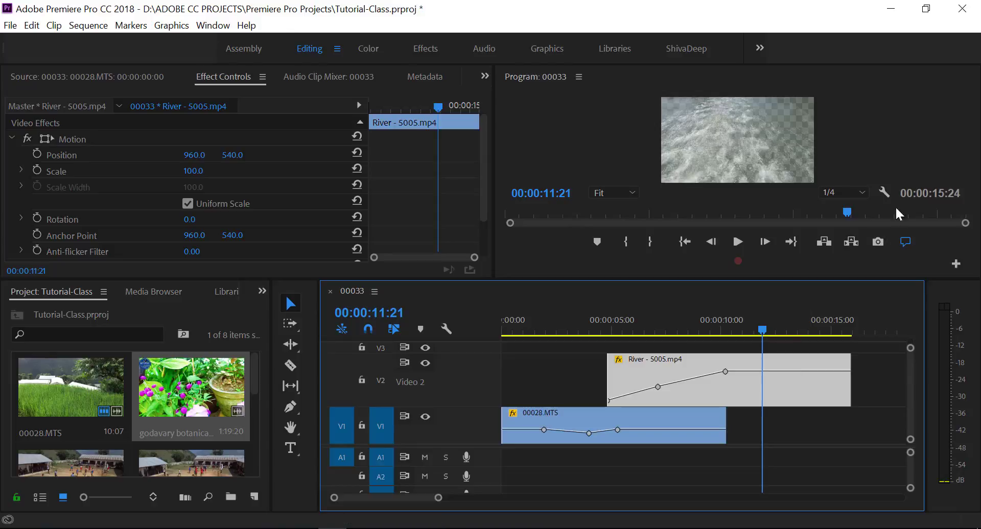
# Step: Turn off the Transparency Grid, delete the River clip from V2, and park at 00:00:03:10
pyautogui.click(884, 193)
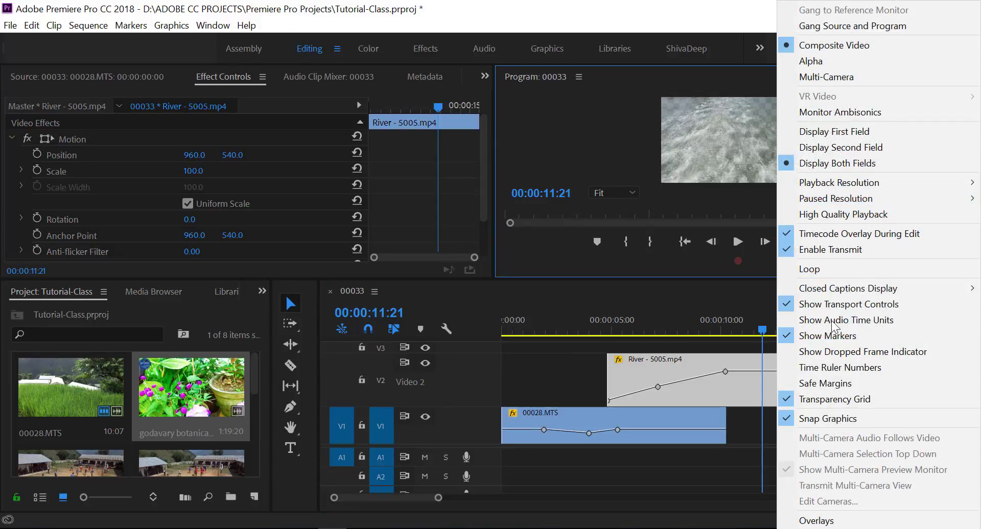
pyautogui.click(789, 399)
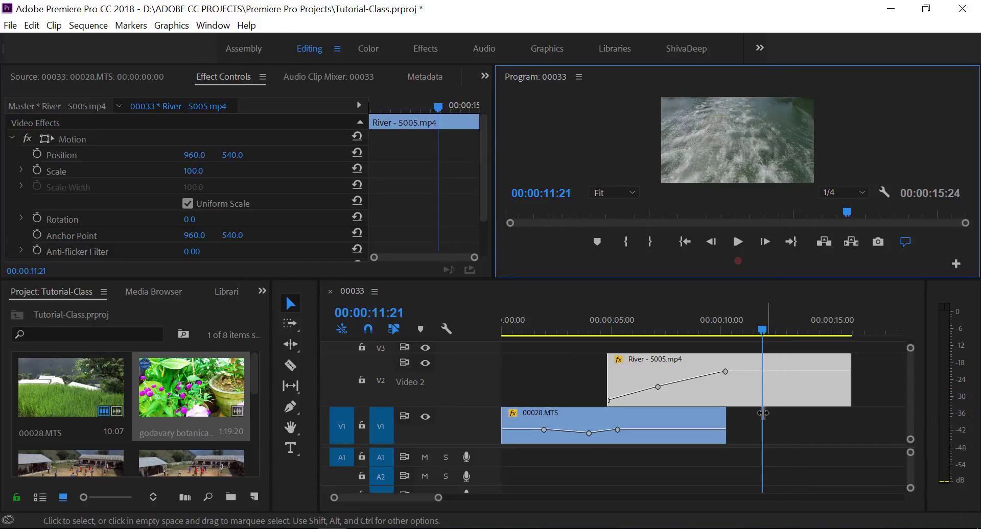
pyautogui.moveTo(822, 442); pyautogui.dragTo(538, 402)
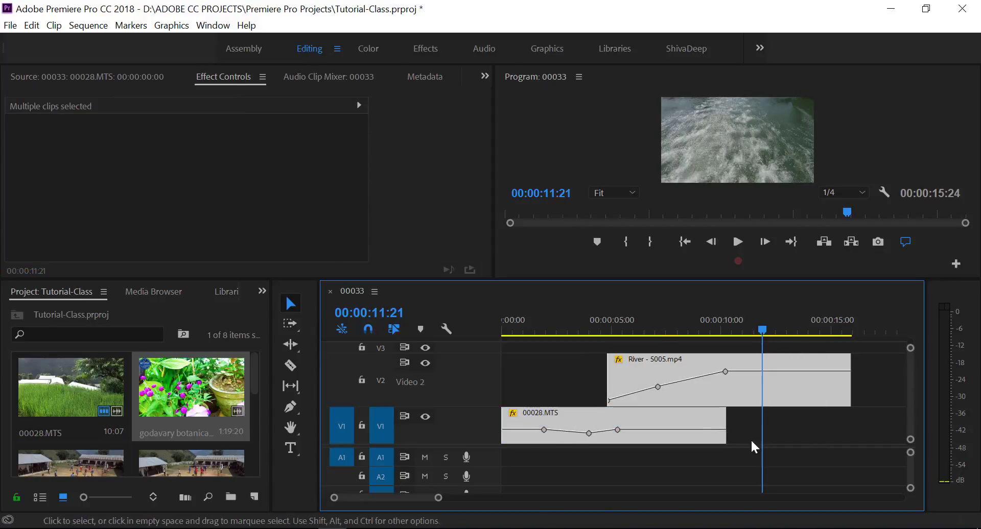
pyautogui.click(291, 427)
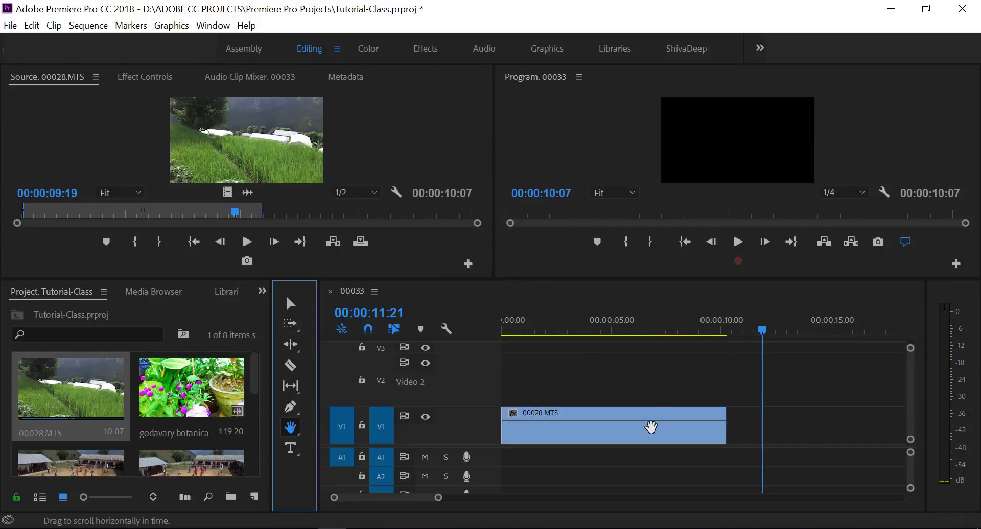
pyautogui.click(577, 332)
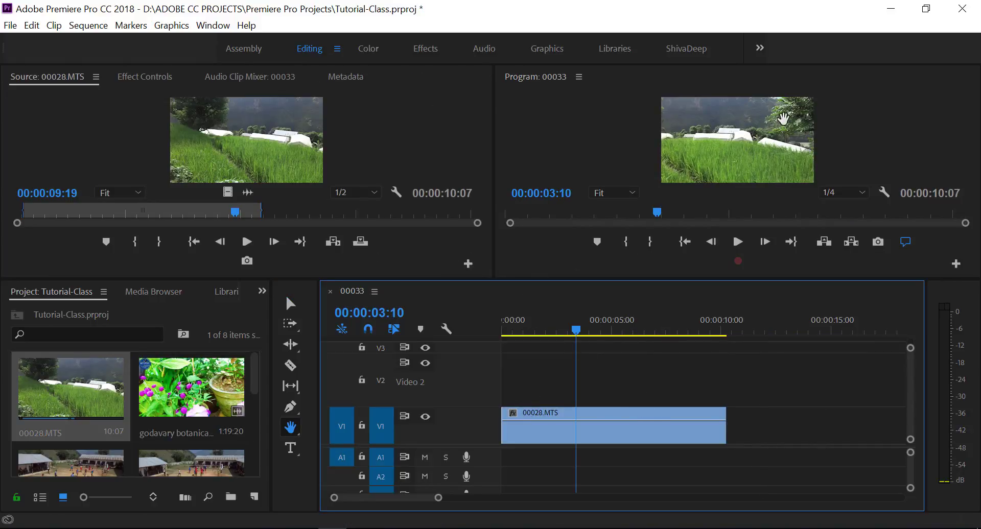
# Step: Magnify the Program monitor view to 25%, then to 50%
pyautogui.click(631, 193)
pyautogui.click(620, 245)
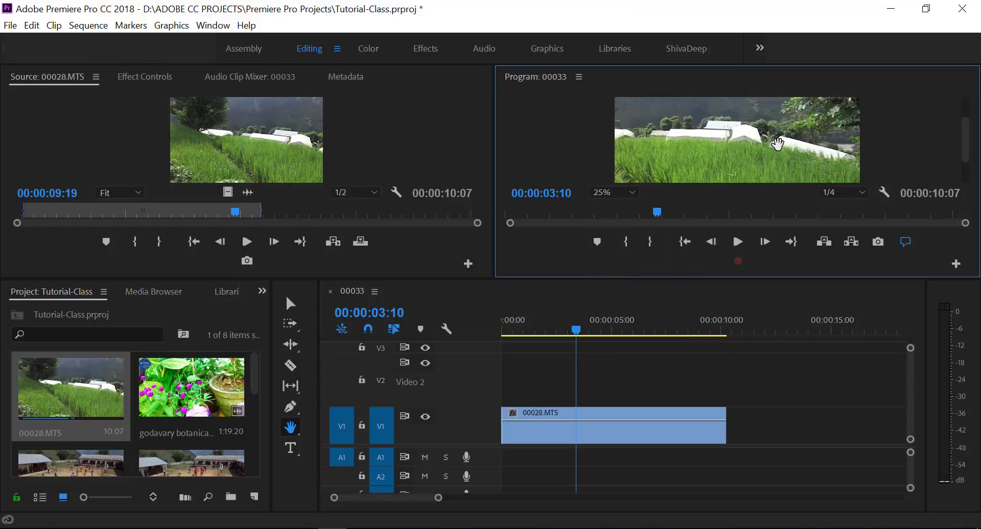
pyautogui.click(616, 193)
pyautogui.click(618, 260)
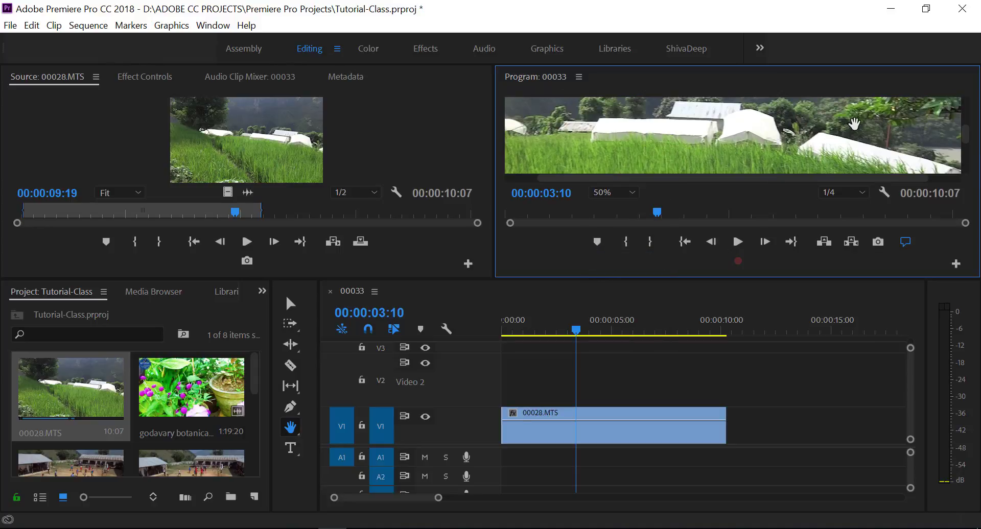
# Step: Pan the magnified Program monitor frame across the houses, hills and trees
pyautogui.moveTo(811, 115)
pyautogui.mouseDown()
pyautogui.moveTo(825, 178)
pyautogui.moveTo(891, 123)
pyautogui.moveTo(880, 111)
pyautogui.mouseUp()
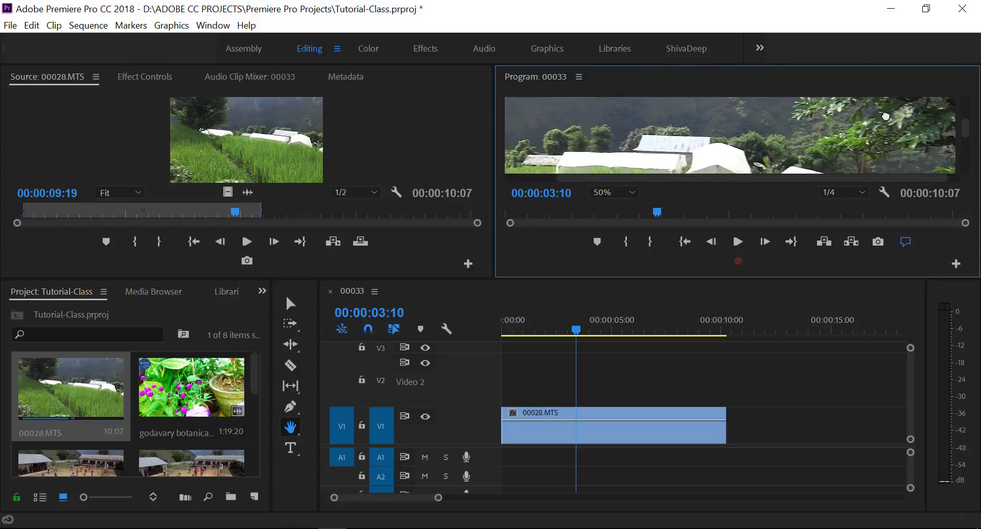
pyautogui.moveTo(682, 141); pyautogui.dragTo(710, 145)
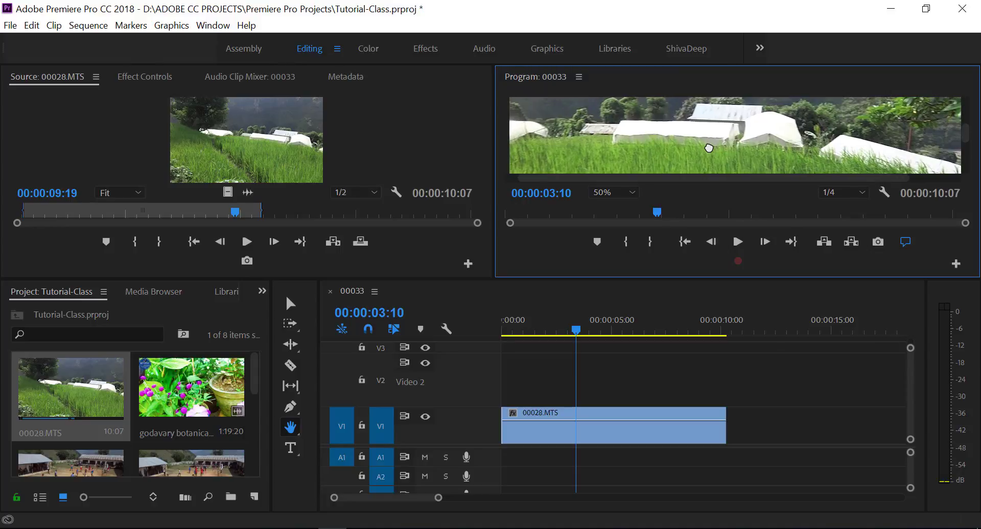
pyautogui.moveTo(885, 124)
pyautogui.mouseDown()
pyautogui.moveTo(775, 163)
pyautogui.moveTo(797, 138)
pyautogui.mouseUp()
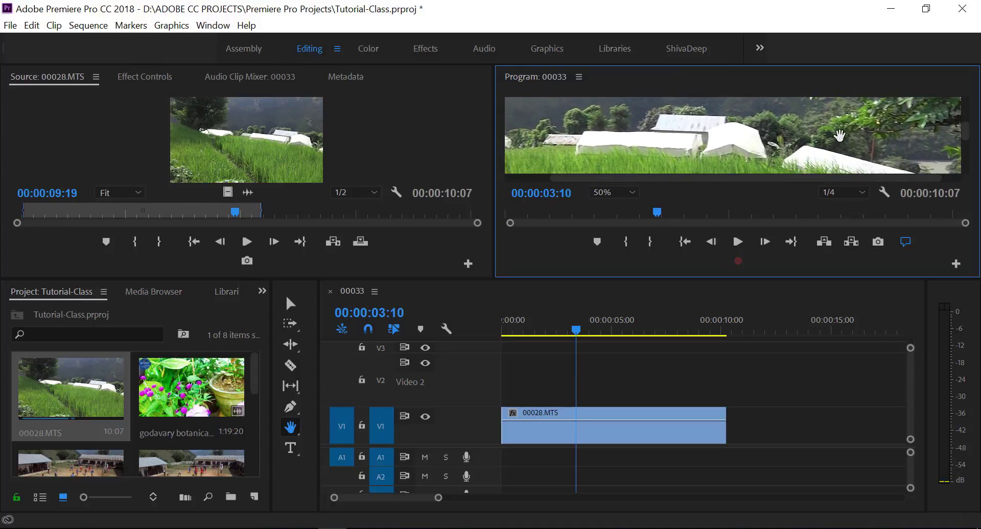
# Step: Use the Zoom tool to zoom the timeline in and out until the whole 00028.MTS clip shows
pyautogui.click(299, 427)
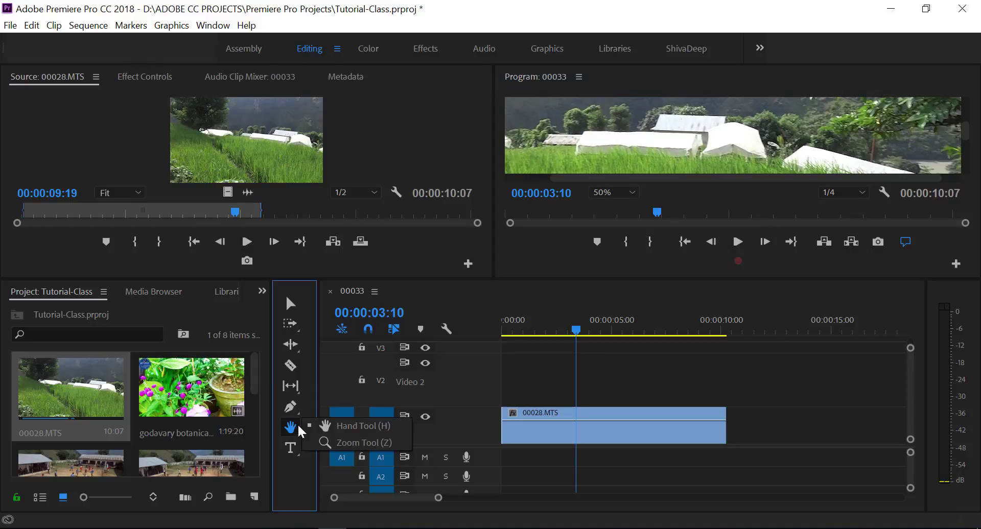
pyautogui.click(354, 444)
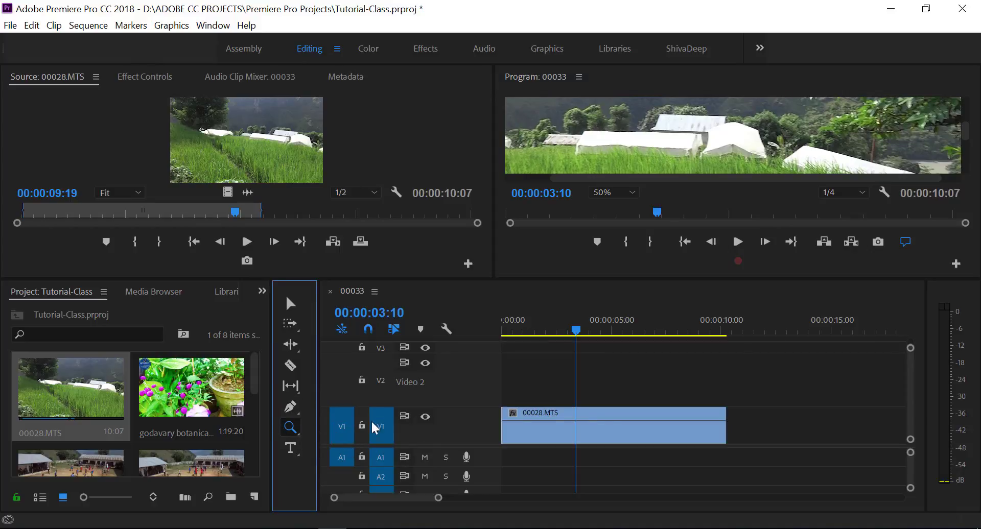
pyautogui.click(620, 134)
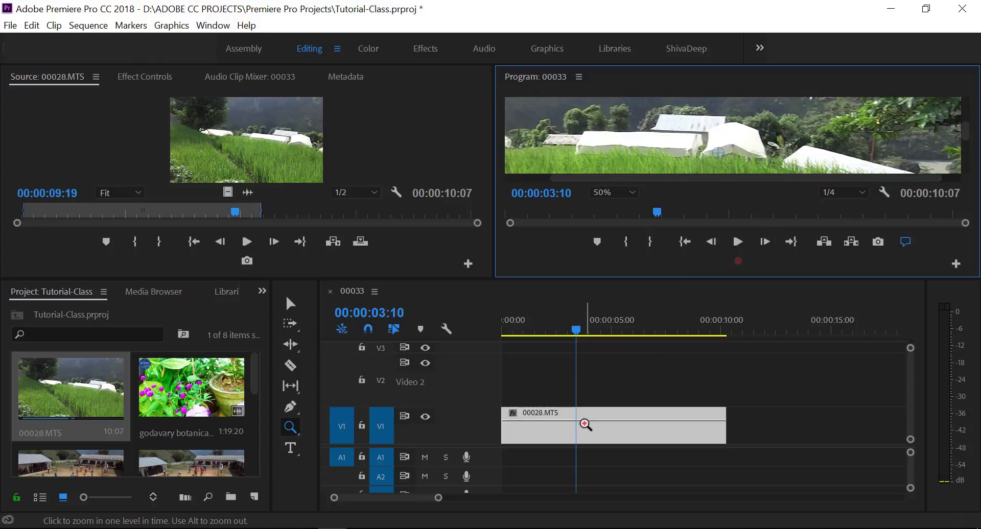
pyautogui.click(586, 424)
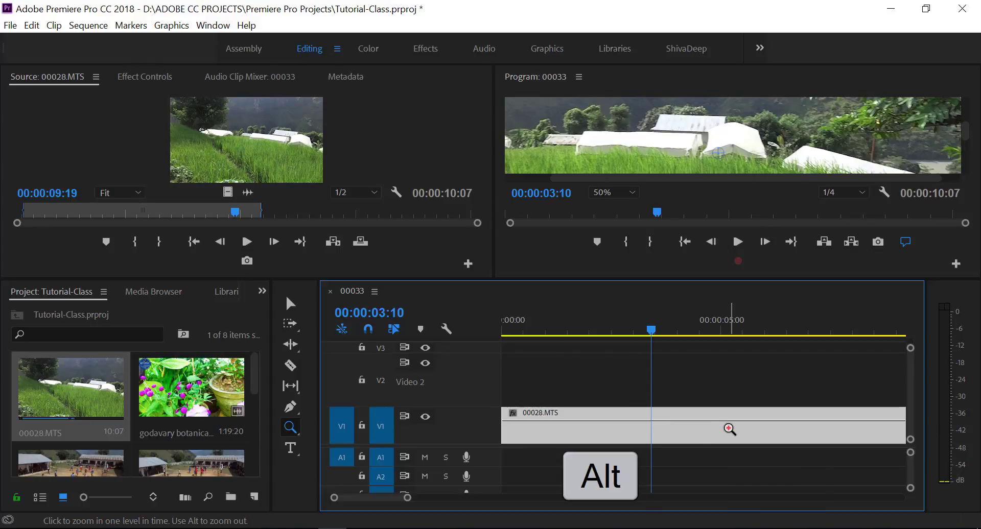
pyautogui.keyDown('alt'); pyautogui.click(729, 429); pyautogui.keyUp('alt')
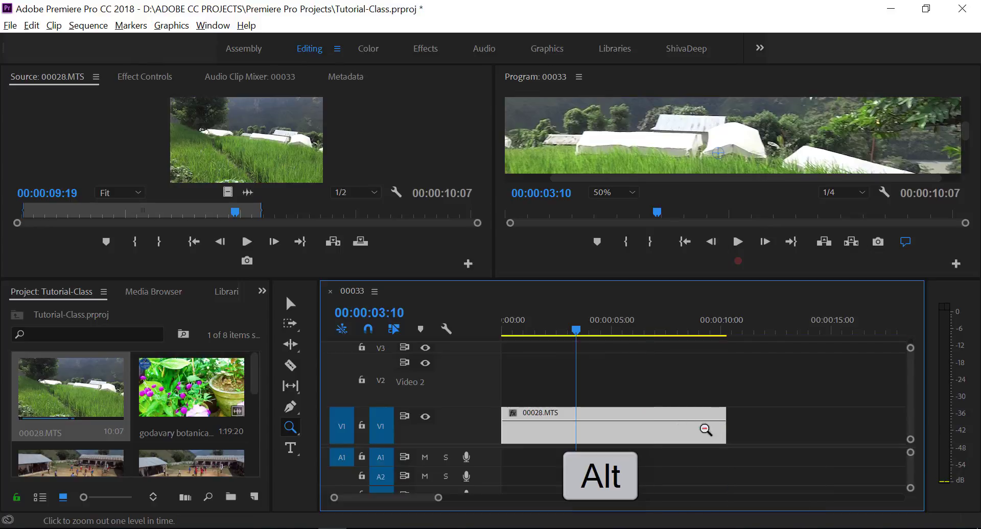
pyautogui.keyDown('alt'); pyautogui.click(670, 425); pyautogui.keyUp('alt')
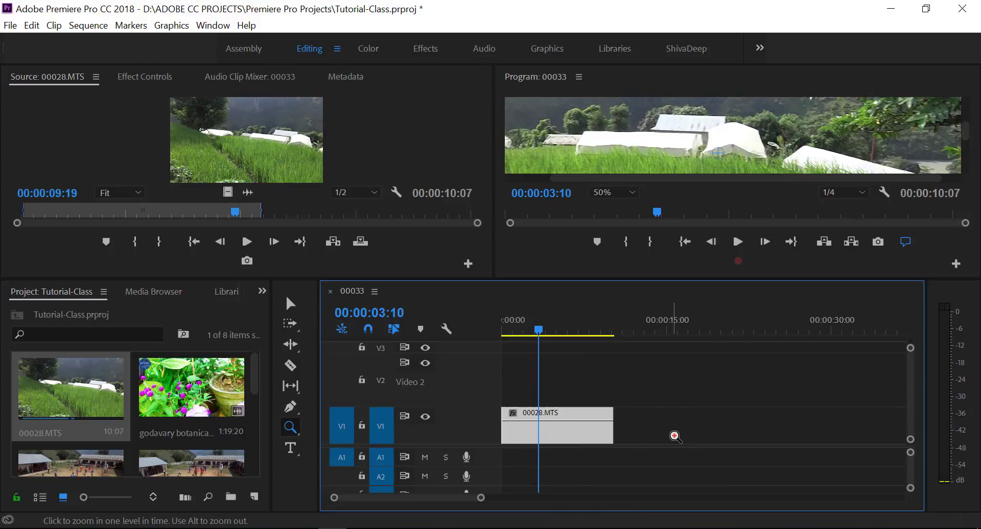
pyautogui.click(582, 429)
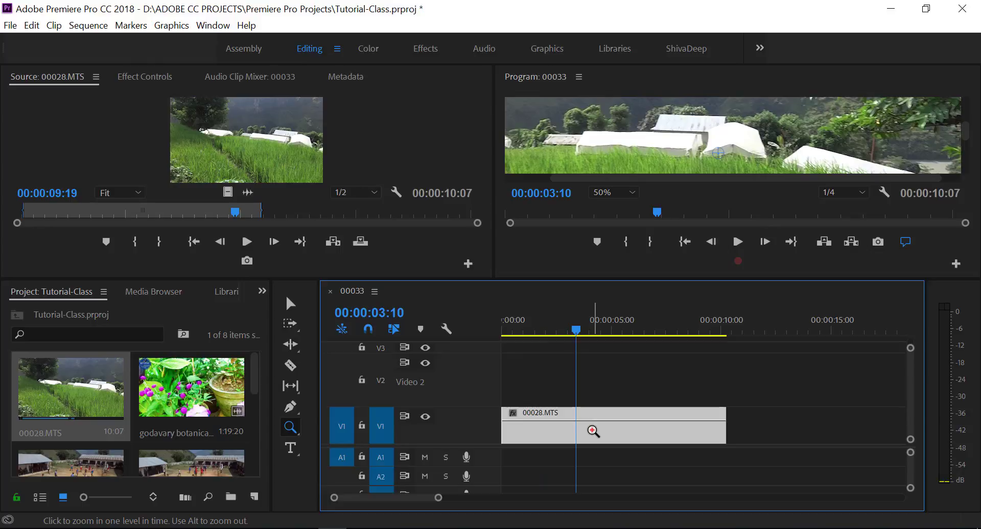
# Step: Switch from the Zoom tool to the Hand tool and return the playhead to the start
pyautogui.click(294, 426)
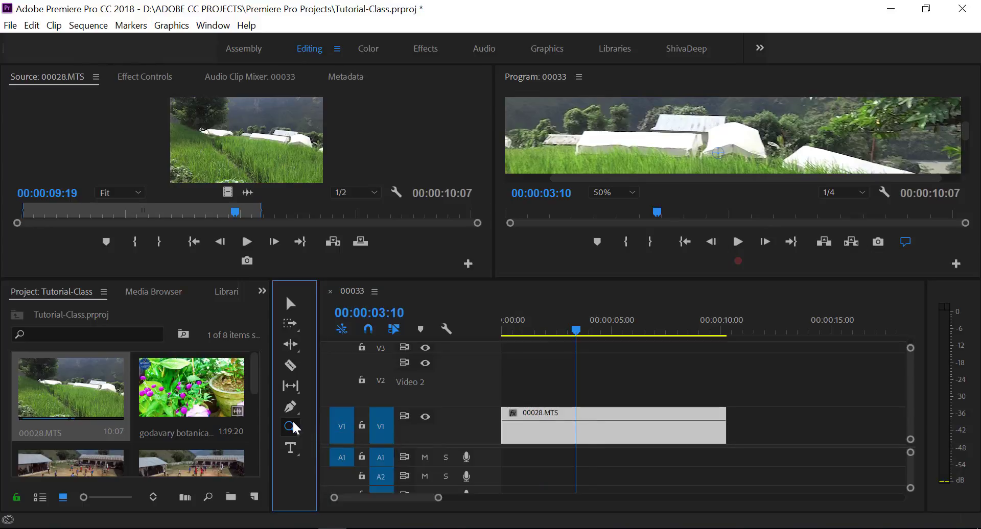
pyautogui.click(294, 428)
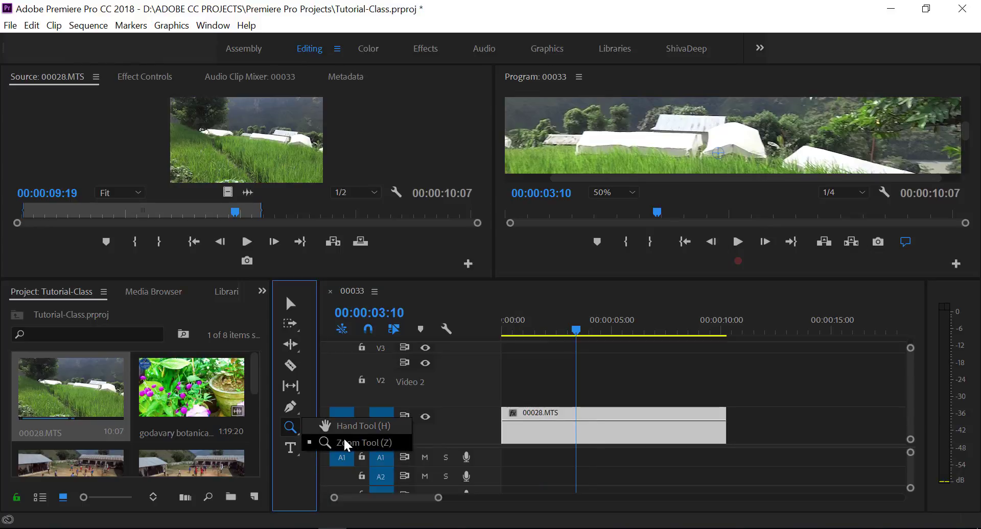
pyautogui.click(350, 426)
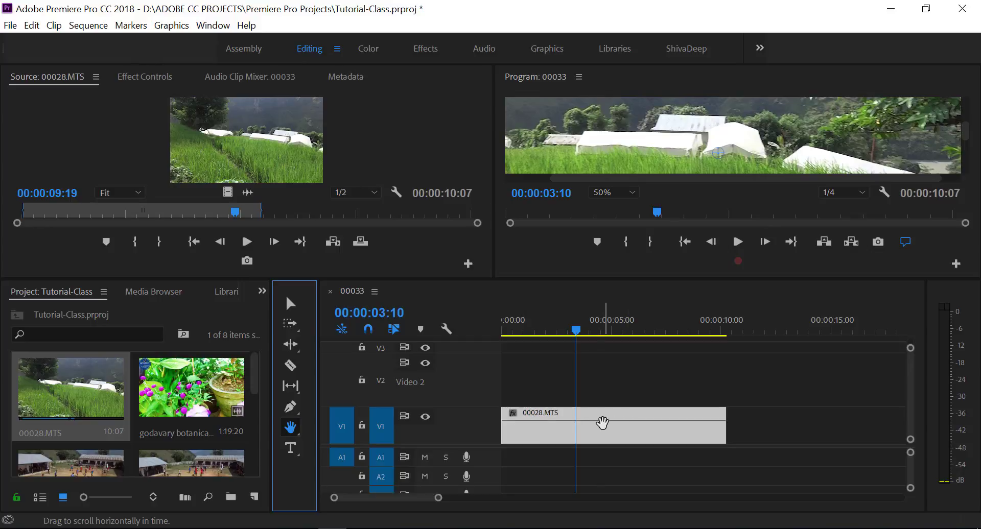
pyautogui.click(603, 423)
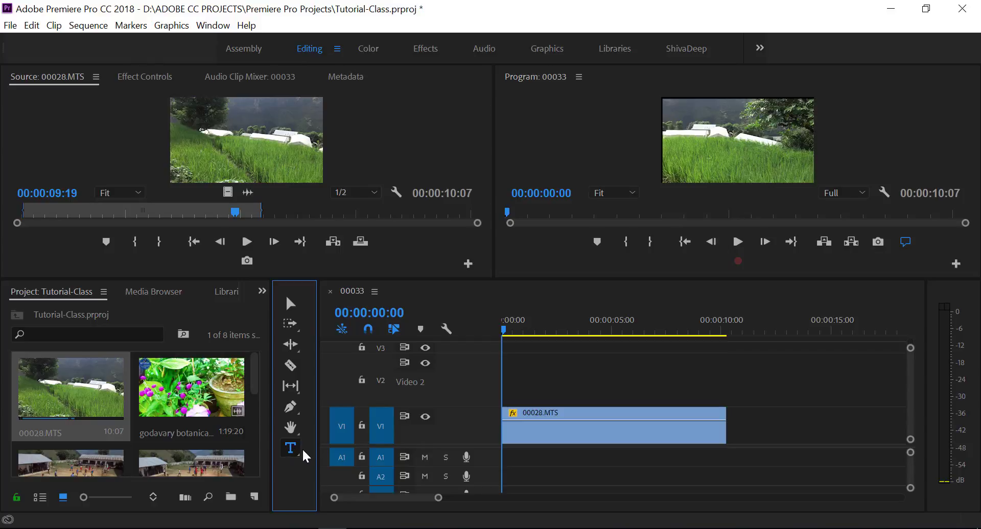
# Step: Add a 'ShivaDeep Skill Education' title across the grass and enlarge the program preview
pyautogui.click(541, 417)
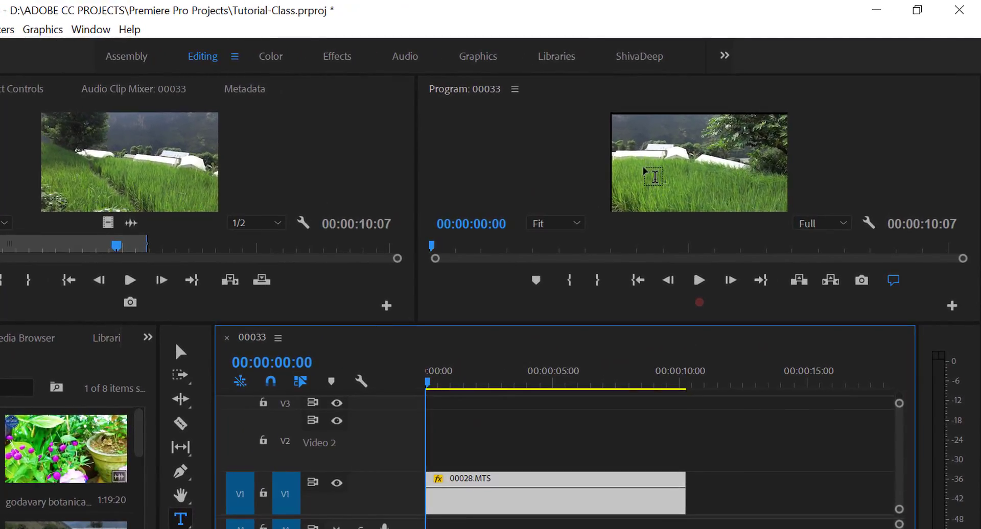
pyautogui.click(645, 173)
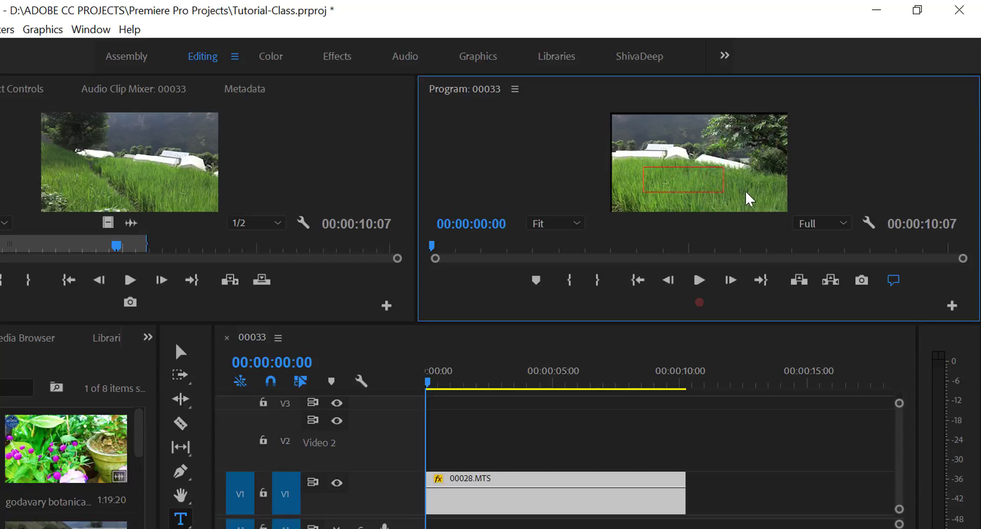
pyautogui.moveTo(671, 185); pyautogui.dragTo(756, 192)
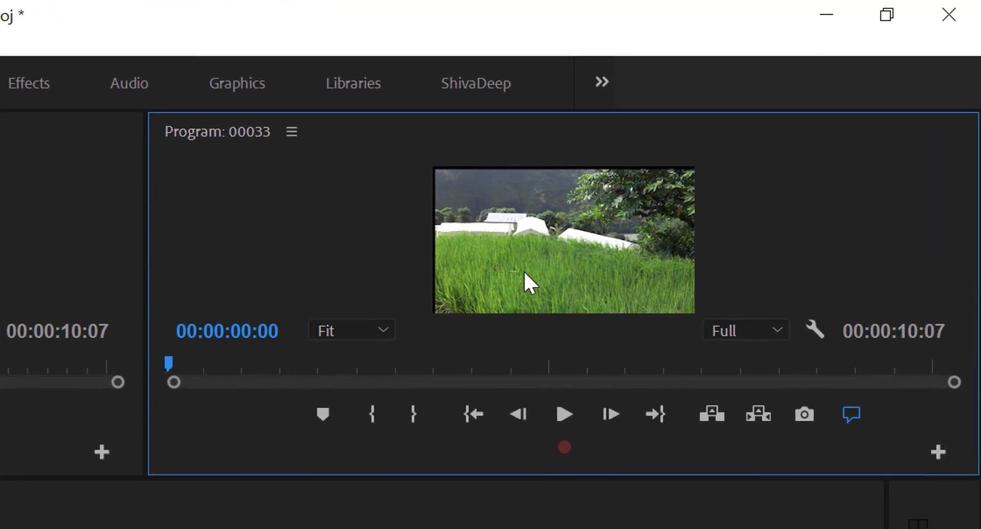
pyautogui.click(499, 278)
pyautogui.write('ShivaDeep')
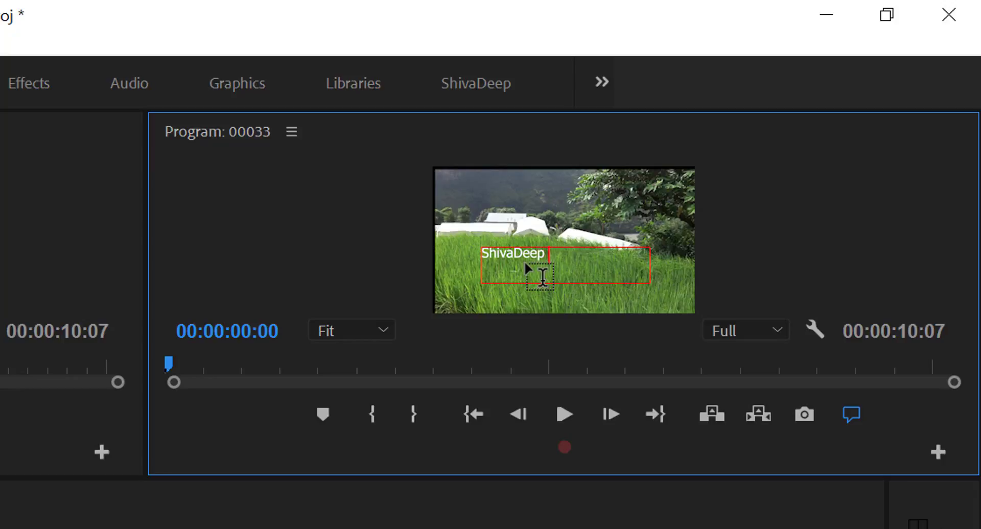
pyautogui.write('S')
pyautogui.write('kill ')
pyautogui.write('Educa')
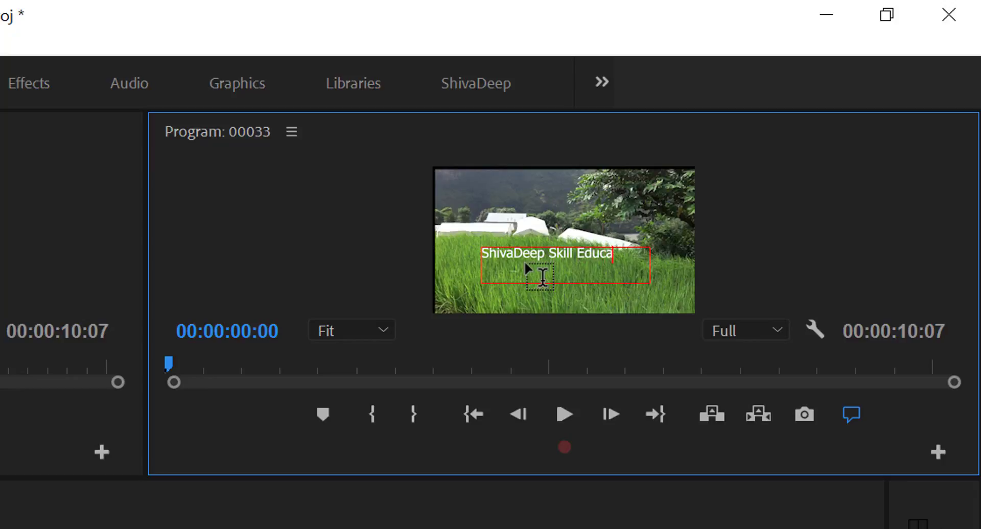
pyautogui.write('tion')
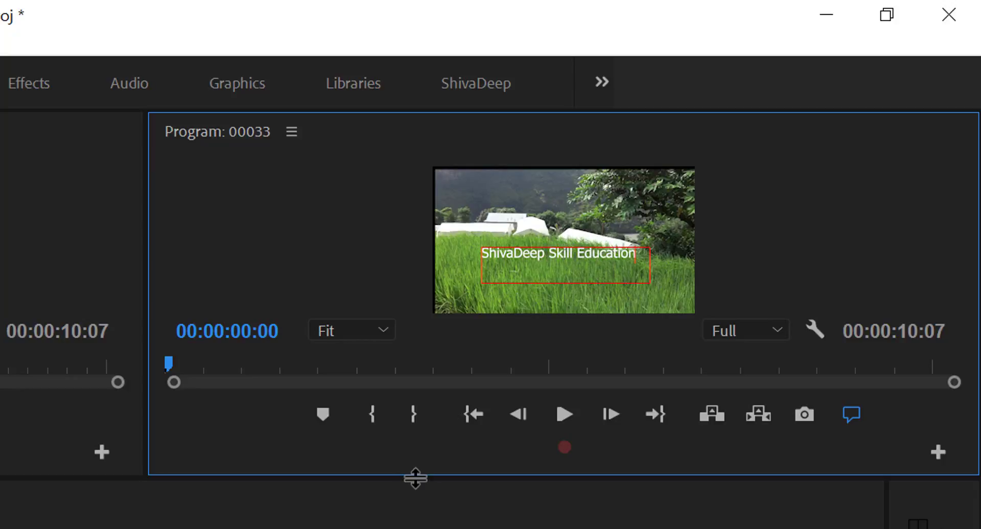
pyautogui.moveTo(413, 475); pyautogui.dragTo(424, 526)
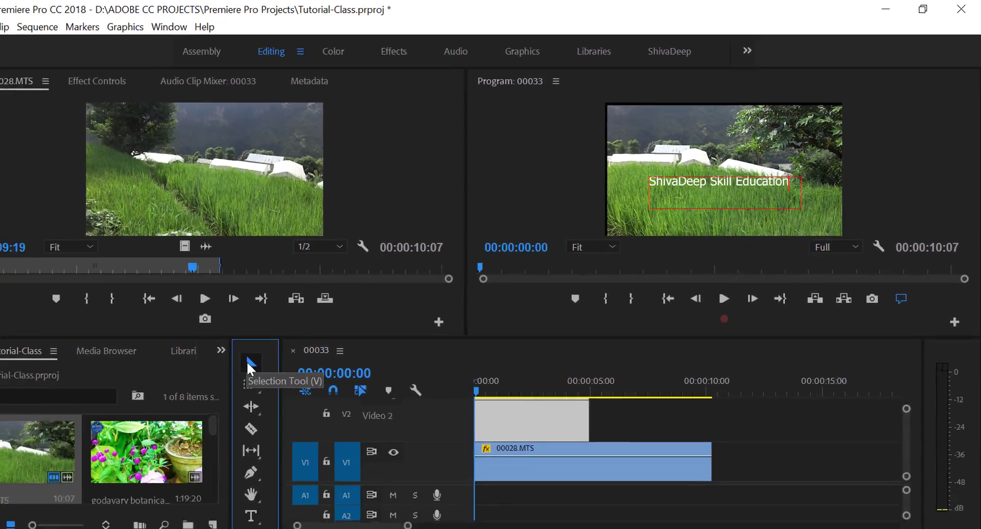
# Step: Rotate the 'ShivaDeep Skill Education' title counter-clockwise to a steep diagonal and move it lower right
pyautogui.click(290, 343)
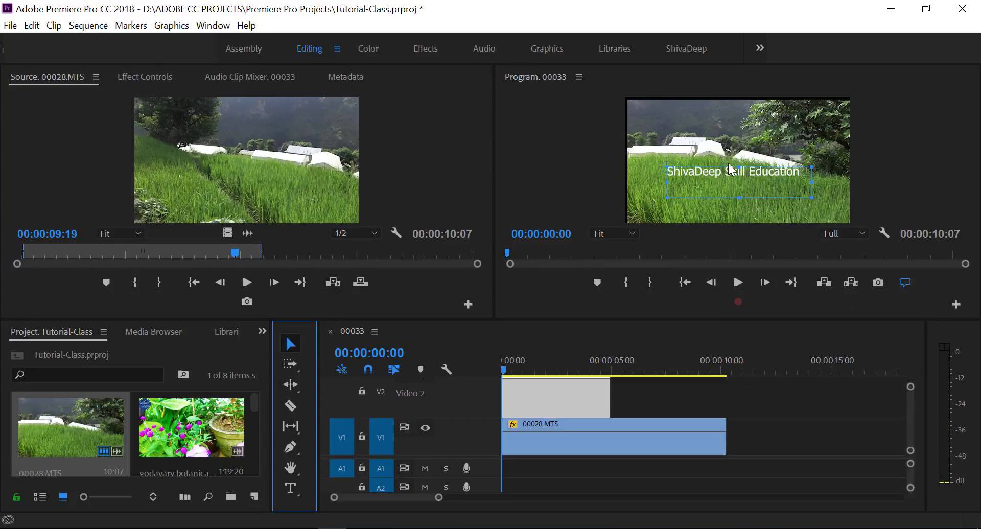
pyautogui.moveTo(758, 174); pyautogui.dragTo(761, 205)
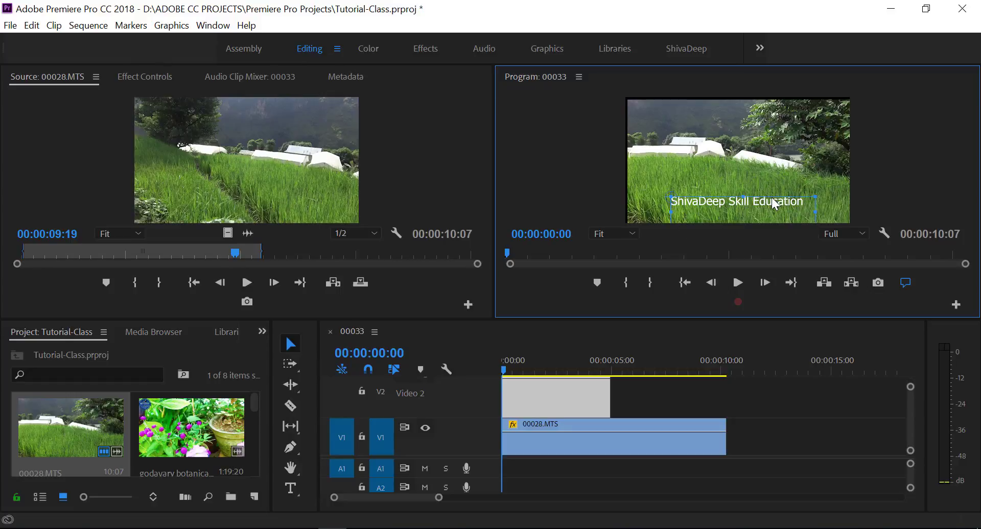
pyautogui.moveTo(775, 205); pyautogui.dragTo(772, 164)
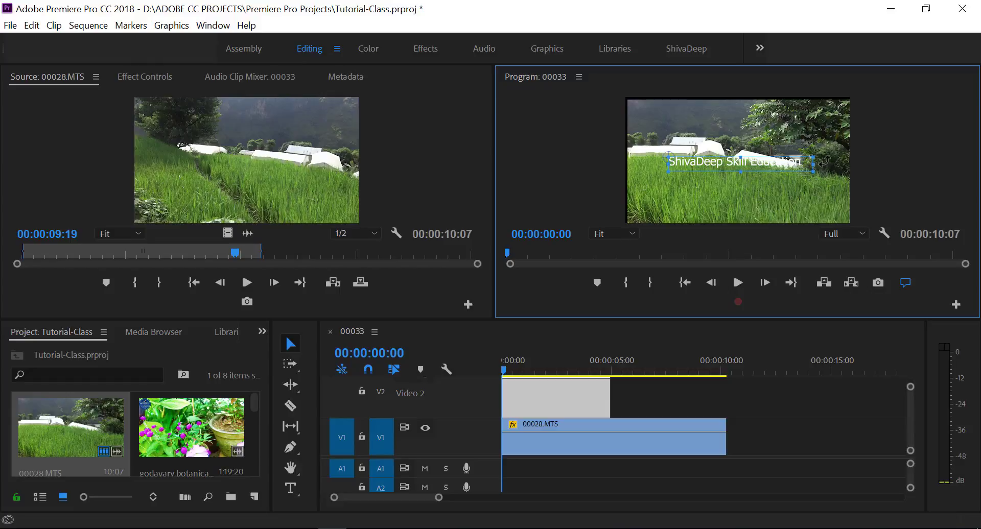
pyautogui.moveTo(822, 162); pyautogui.dragTo(797, 126)
pyautogui.moveTo(819, 189)
pyautogui.mouseDown()
pyautogui.moveTo(696, 265)
pyautogui.moveTo(810, 159)
pyautogui.moveTo(802, 119)
pyautogui.mouseUp()
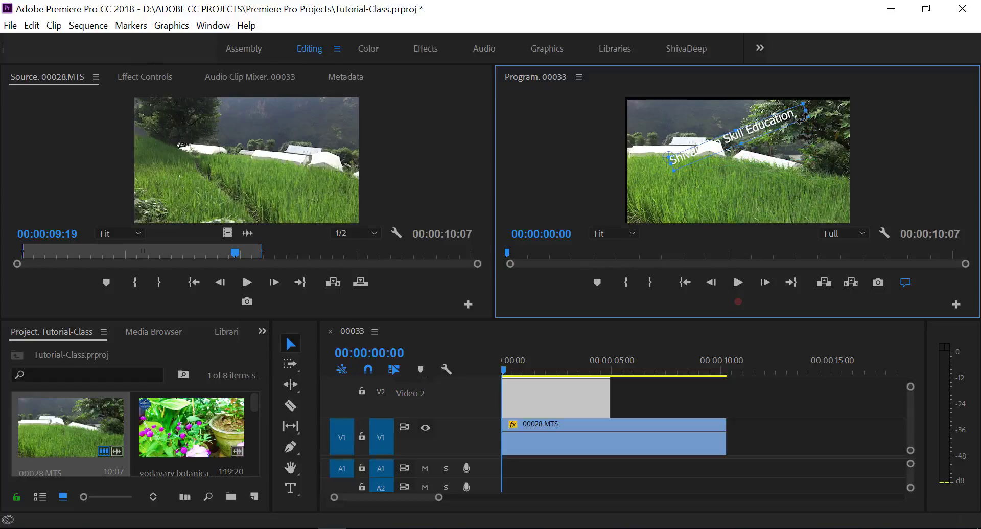
pyautogui.click(725, 152)
pyautogui.moveTo(722, 151)
pyautogui.mouseDown()
pyautogui.moveTo(747, 199)
pyautogui.moveTo(788, 190)
pyautogui.mouseUp()
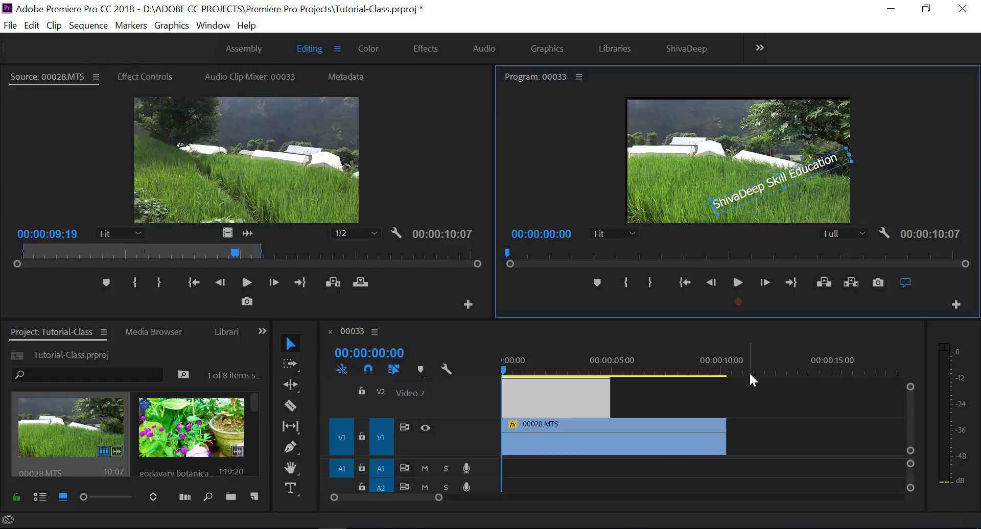
# Step: Type a vertical 'ShivaDeep' title in a tall box at the frame's left side
pyautogui.click(295, 486)
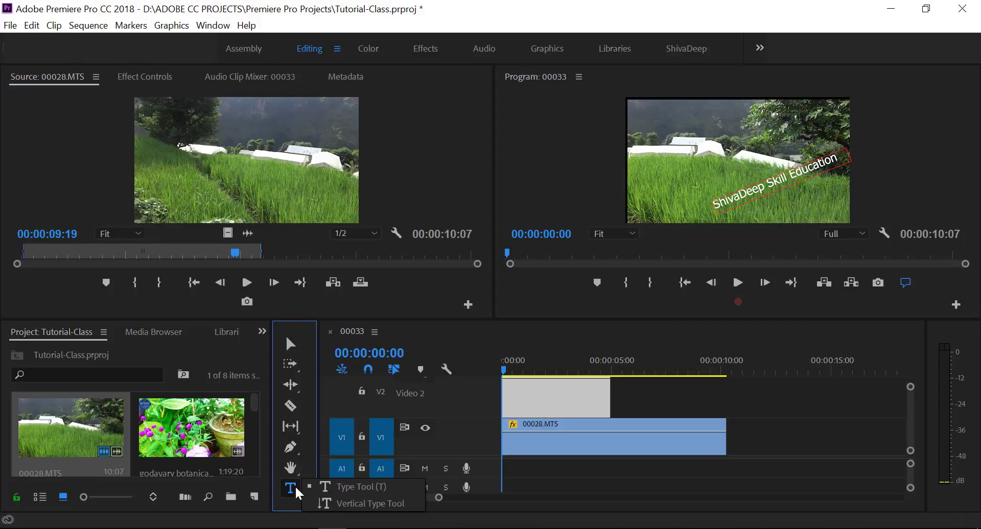
pyautogui.click(361, 505)
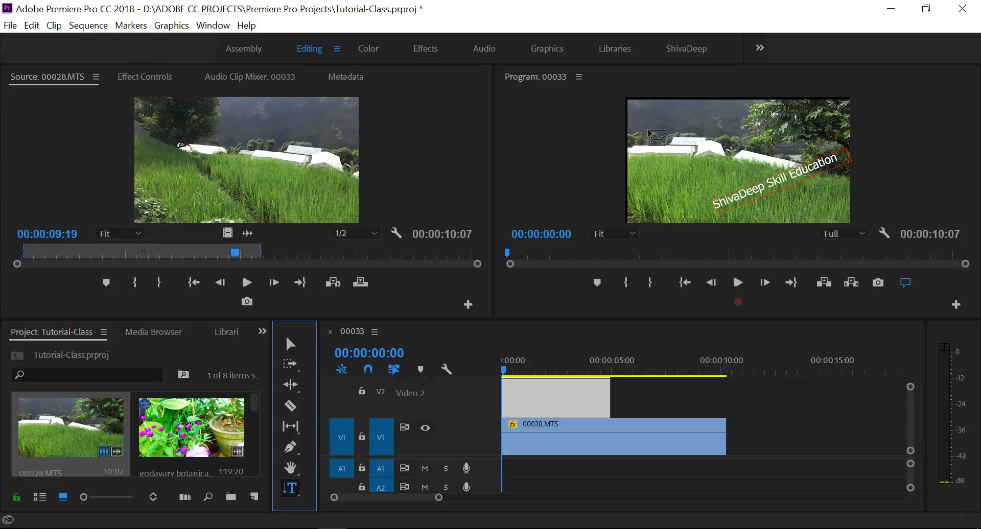
pyautogui.moveTo(644, 122); pyautogui.dragTo(682, 238)
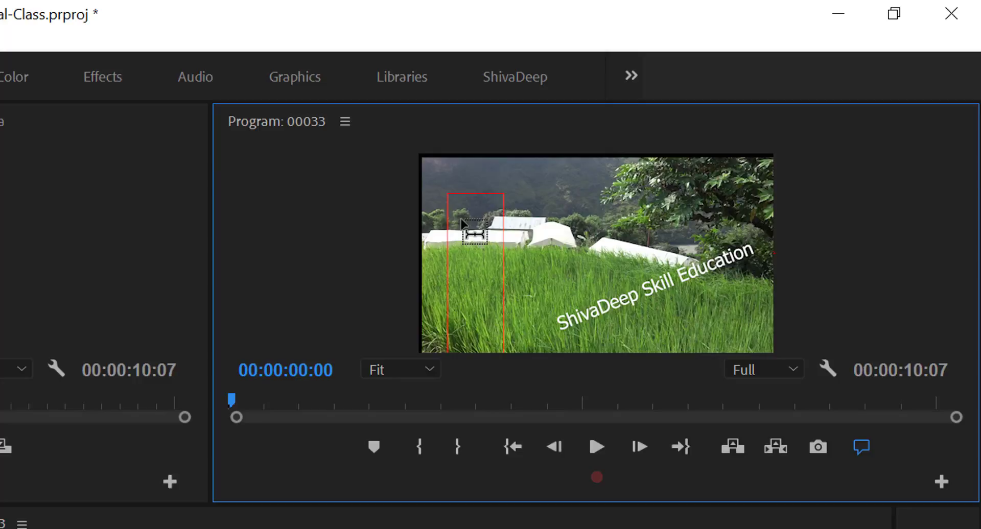
pyautogui.write('Shi')
pyautogui.write('va')
pyautogui.write('Dee')
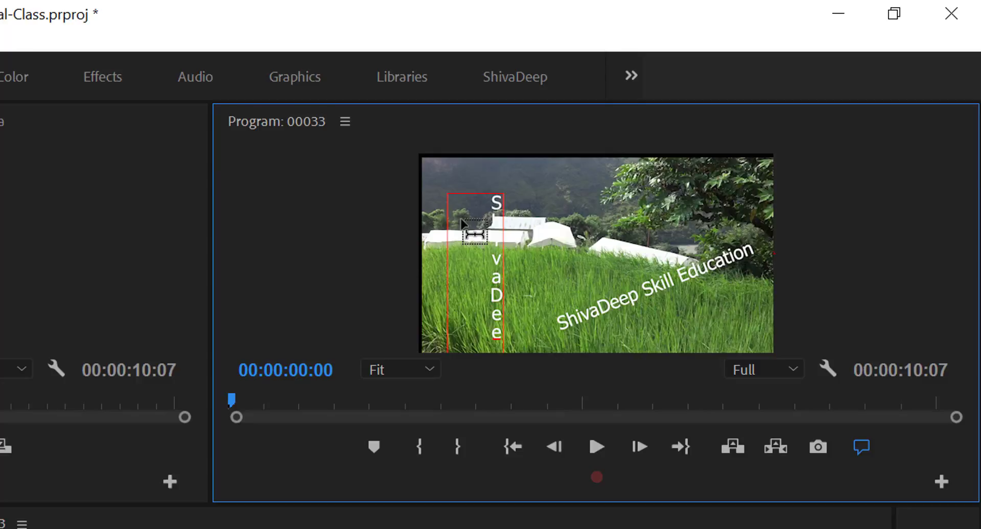
pyautogui.write('p')
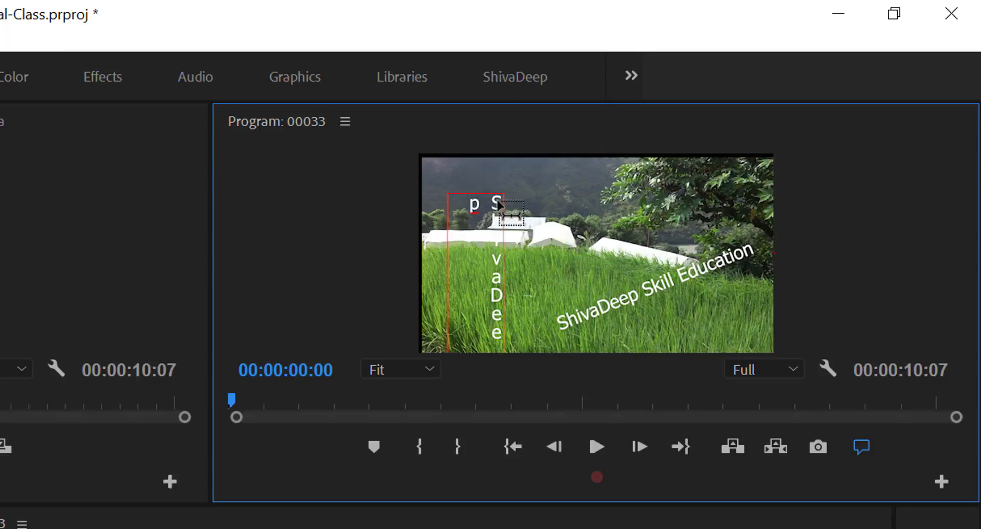
pyautogui.moveTo(501, 333); pyautogui.dragTo(498, 221)
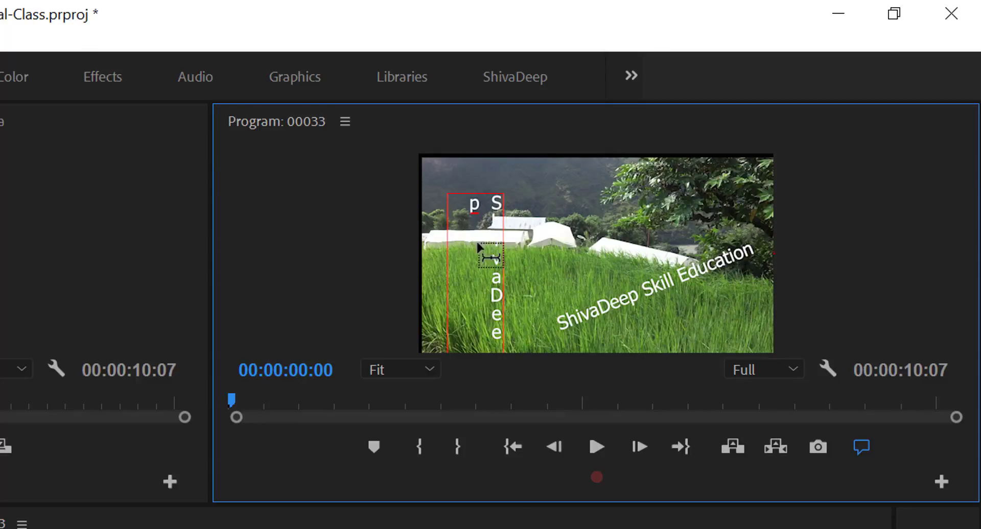
pyautogui.moveTo(498, 221)
pyautogui.mouseDown()
pyautogui.moveTo(471, 225)
pyautogui.moveTo(513, 243)
pyautogui.mouseUp()
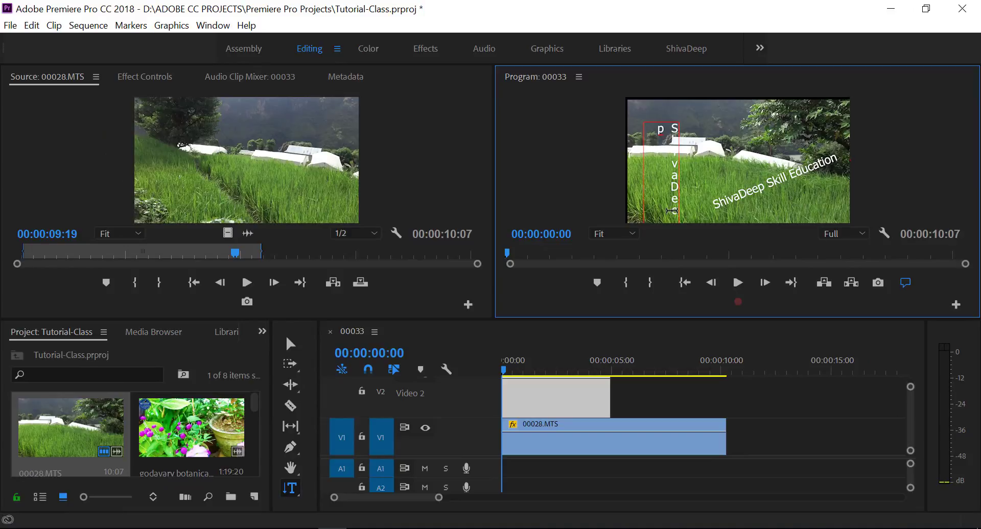
# Step: Play the sequence from the start and stop at 00:00:01:23
pyautogui.write('e')
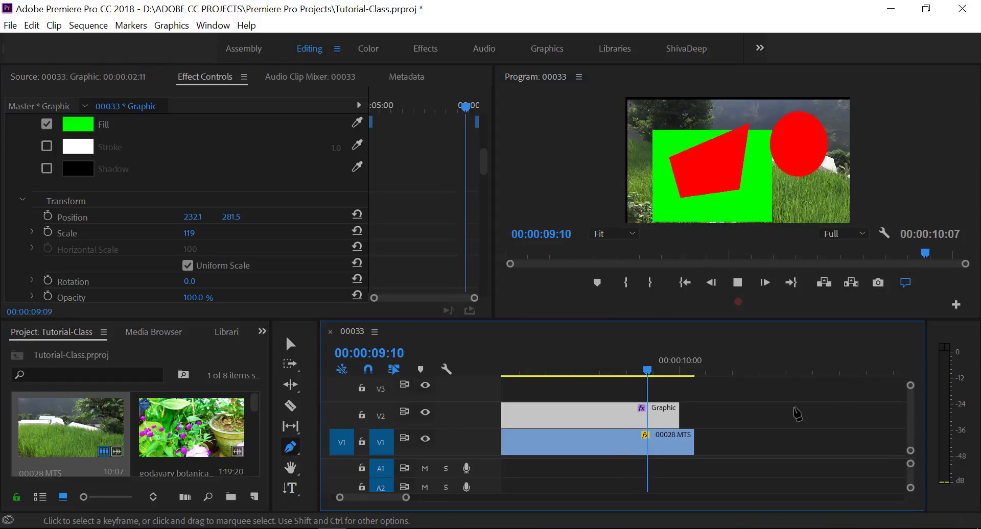
pyautogui.press('space')
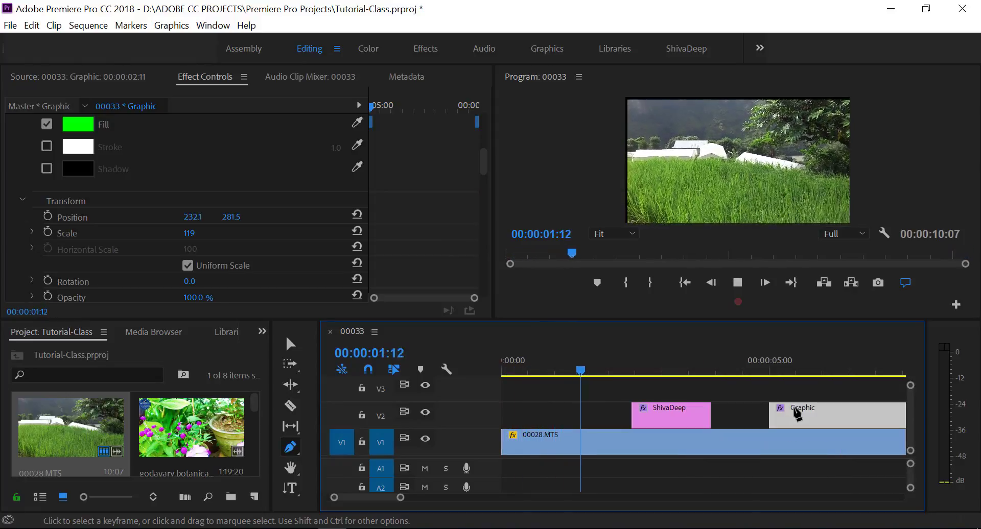
pyautogui.press('space')
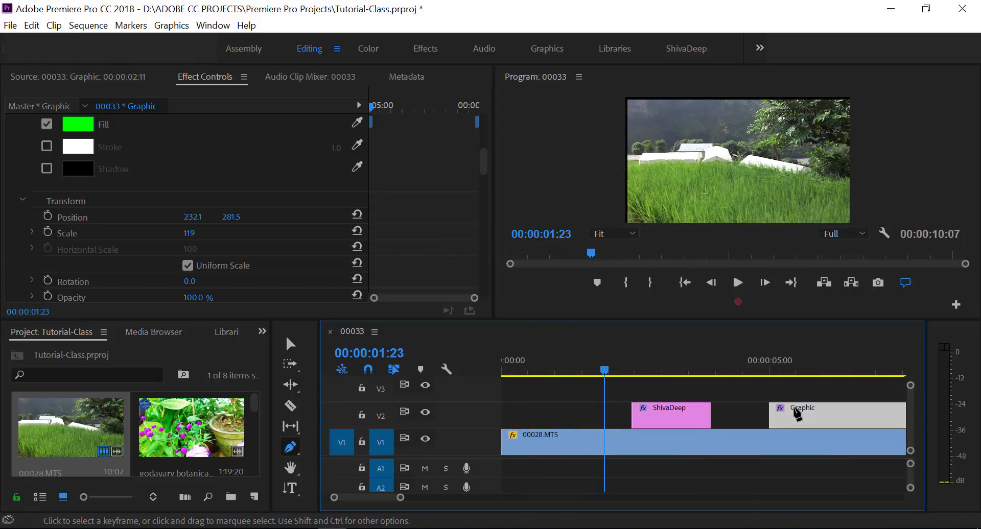